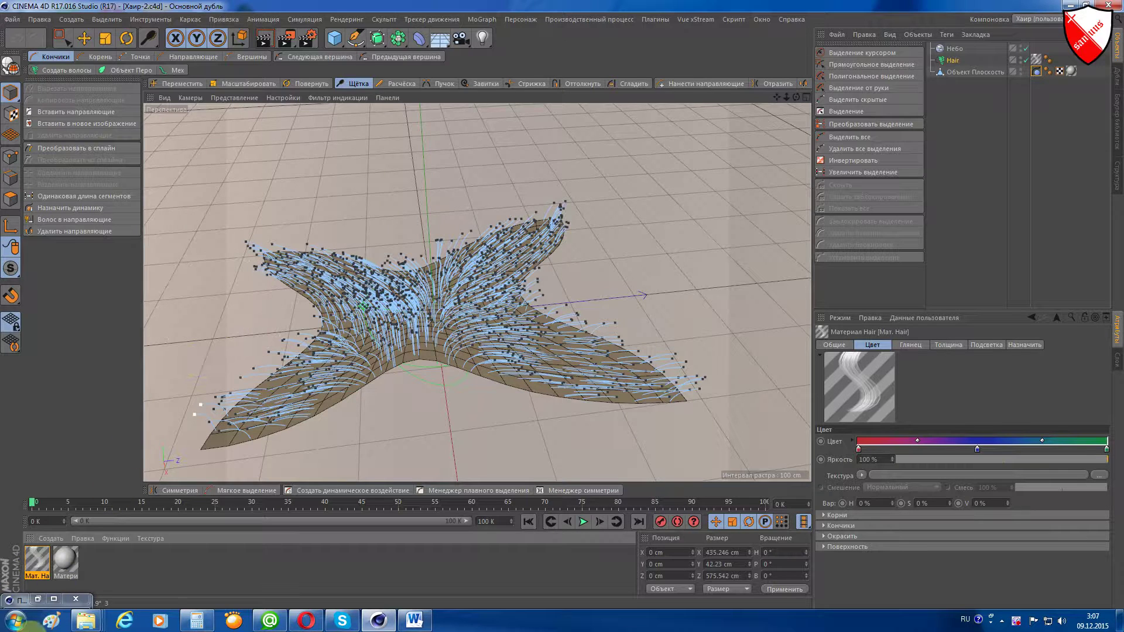
Restore the minimized Mat. Hair material editor from the bottom-left bar.
left_click(40, 597)
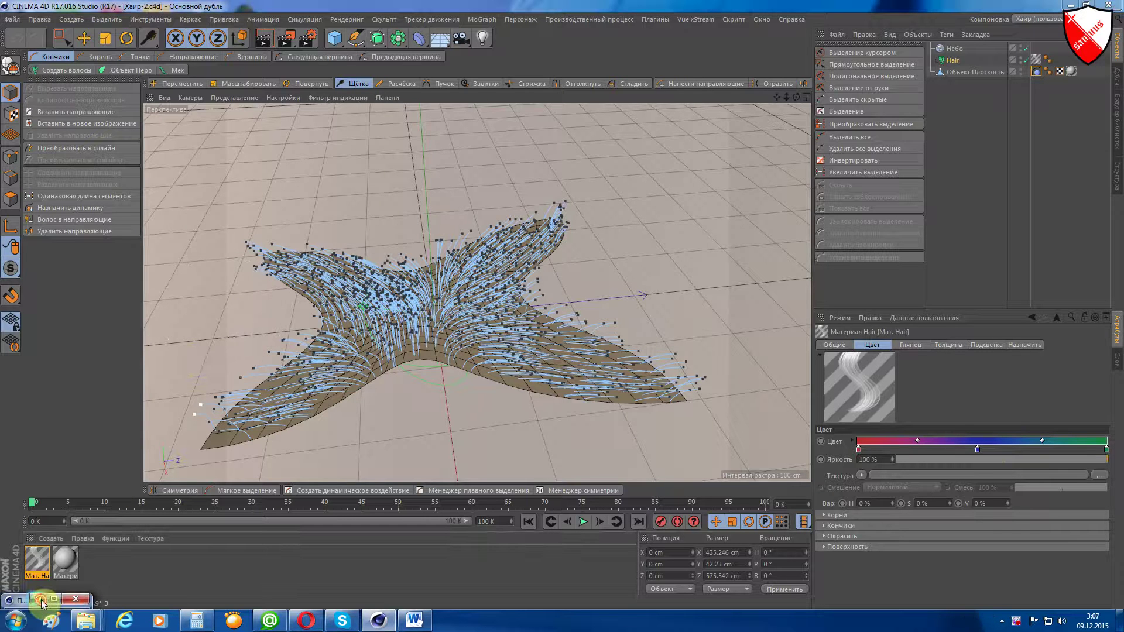
left_click(41, 599)
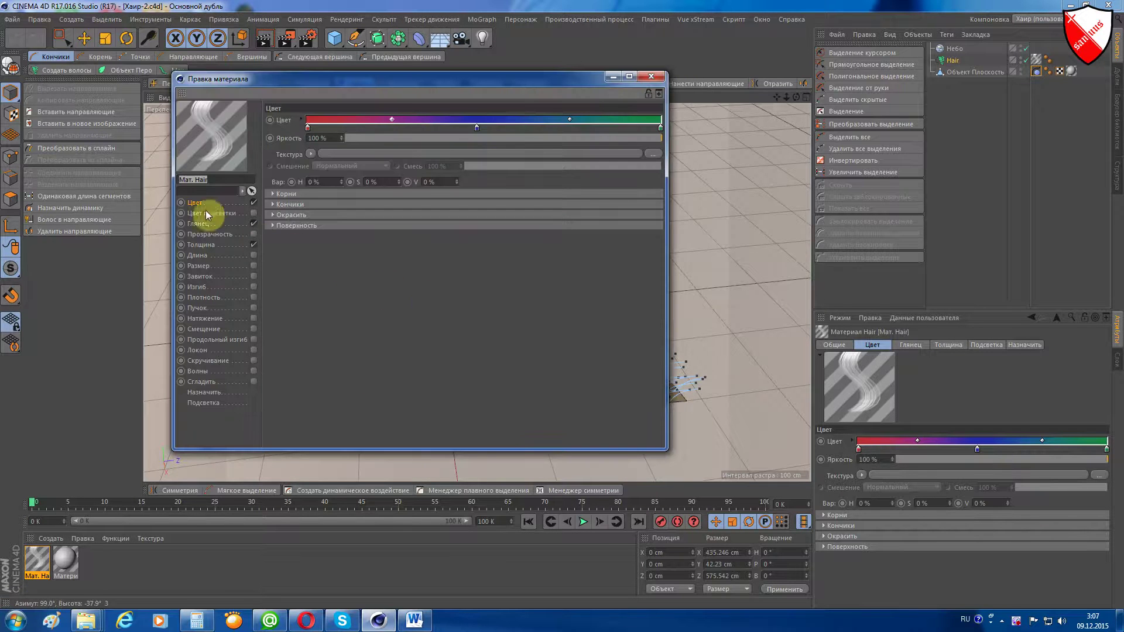
In the hair Color channel, expand the Roots and Tips sections to show their Noise and Spots textures.
left_click(191, 202)
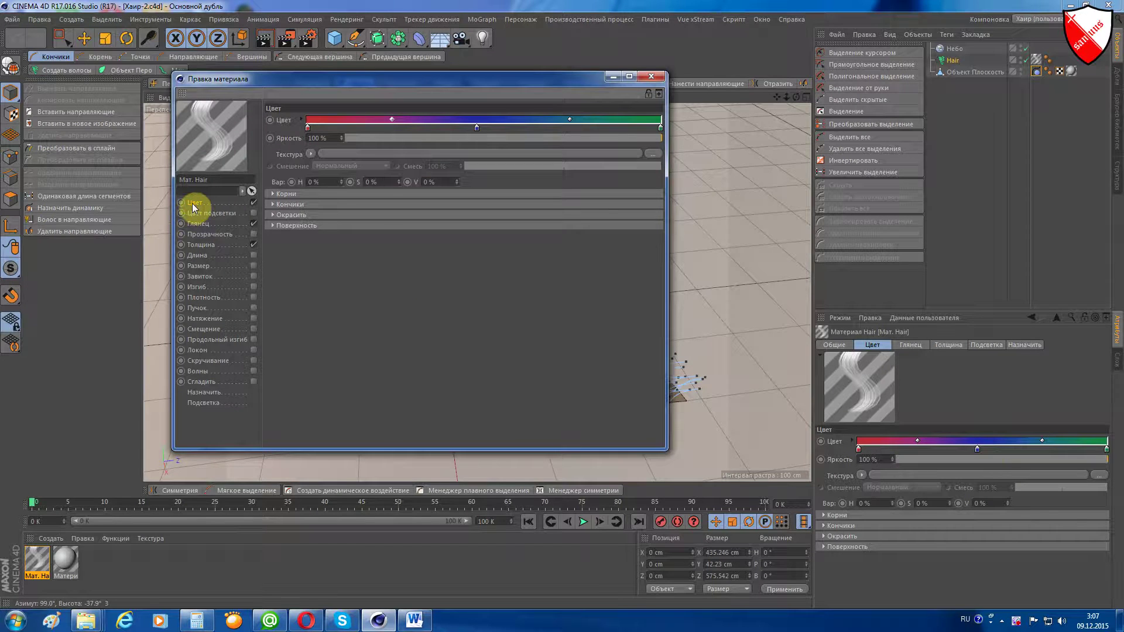
left_click(300, 194)
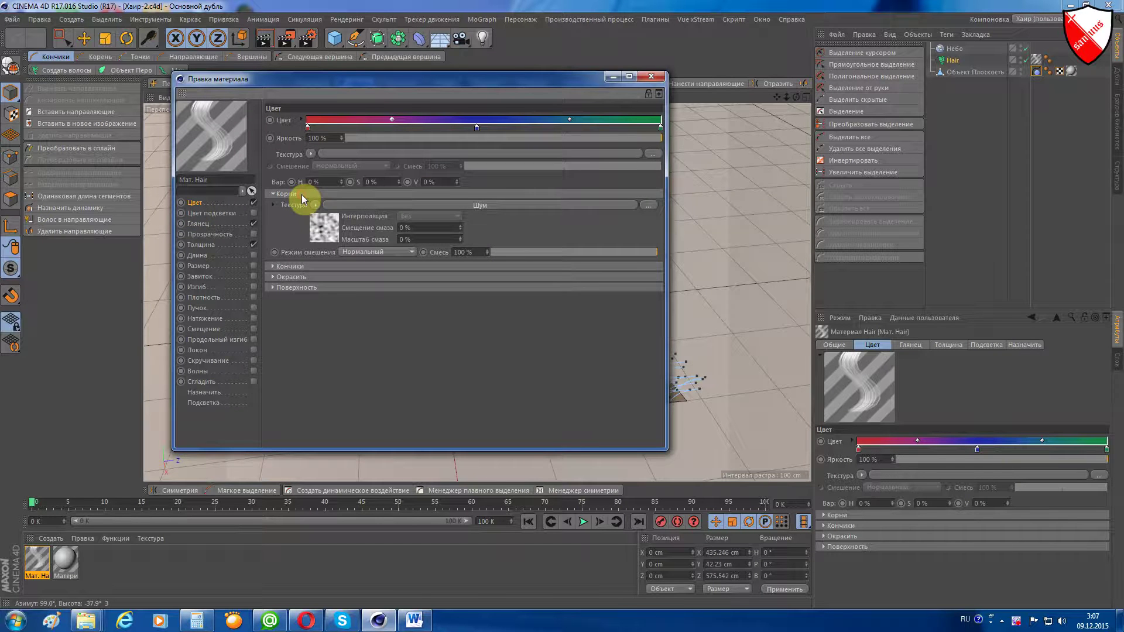
left_click(296, 264)
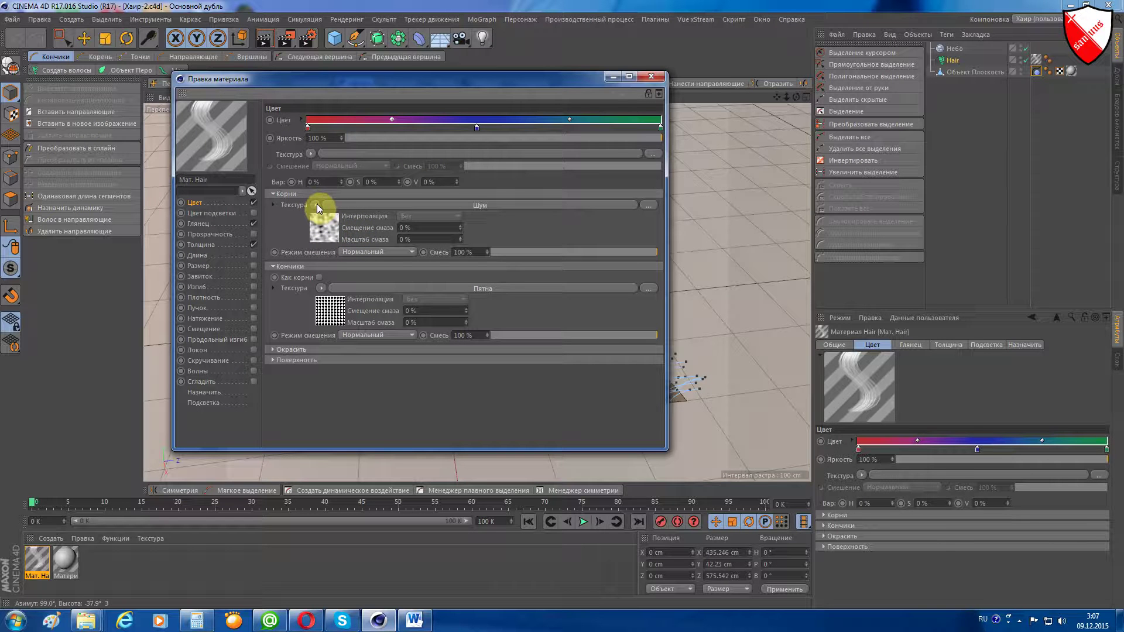
Set the Roots texture to Gradient and switch the Tips texture from Spots to Noise.
left_click(321, 288)
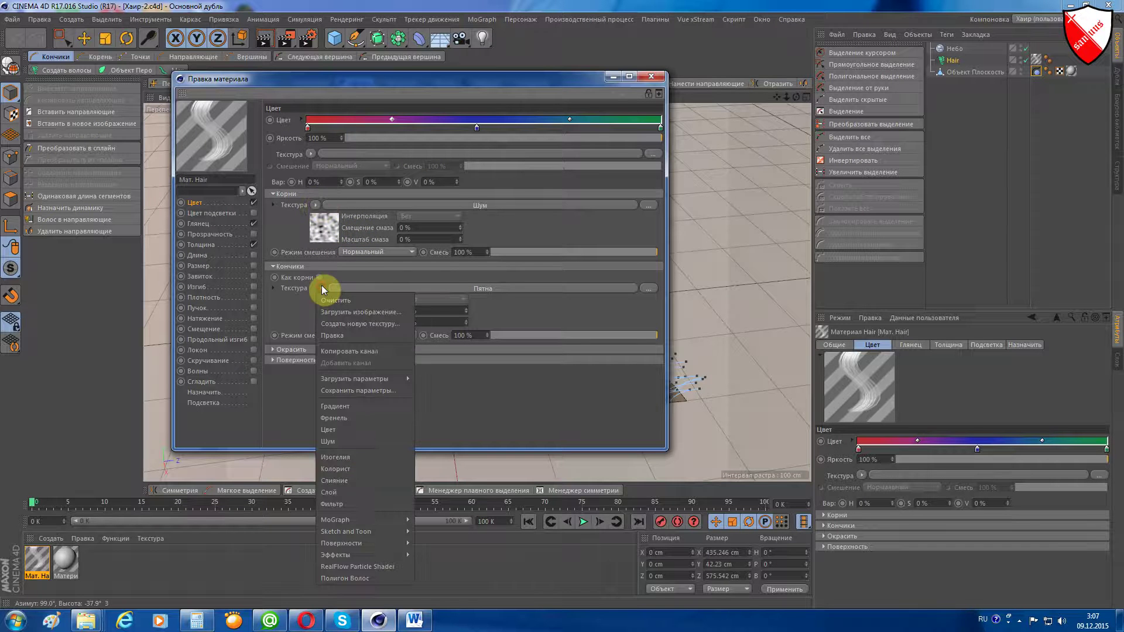
left_click(314, 204)
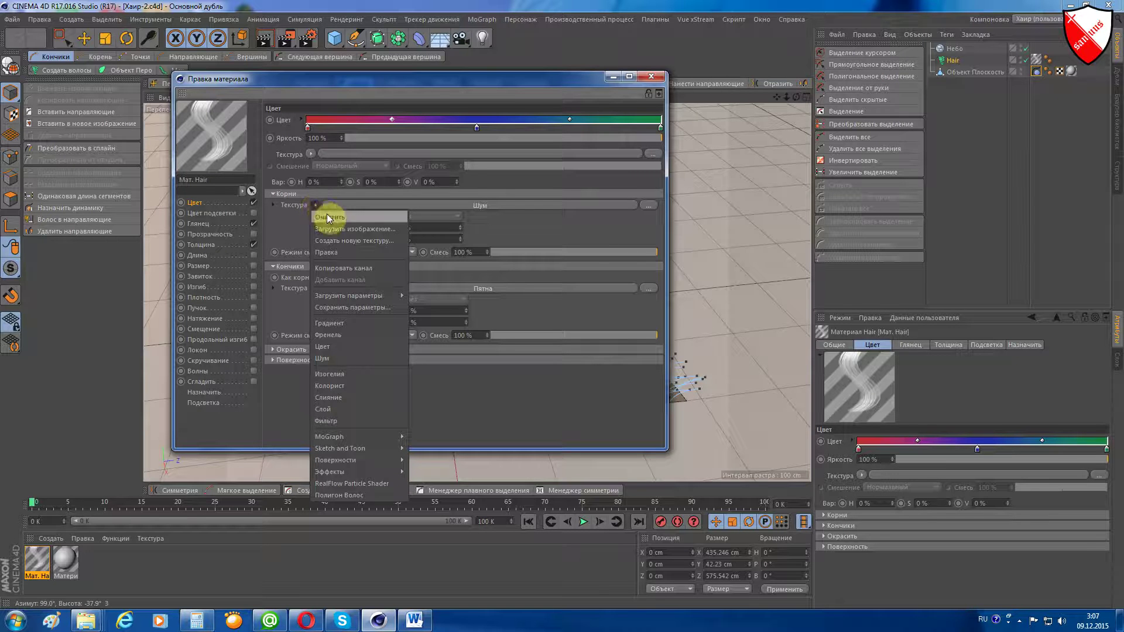
left_click(331, 323)
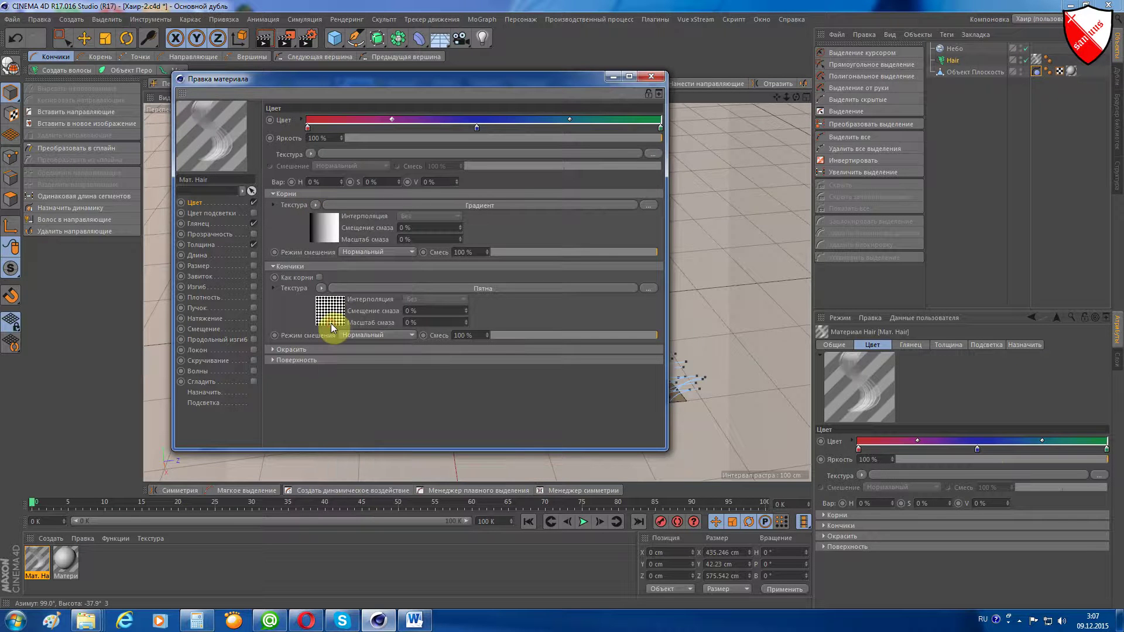
left_click(320, 288)
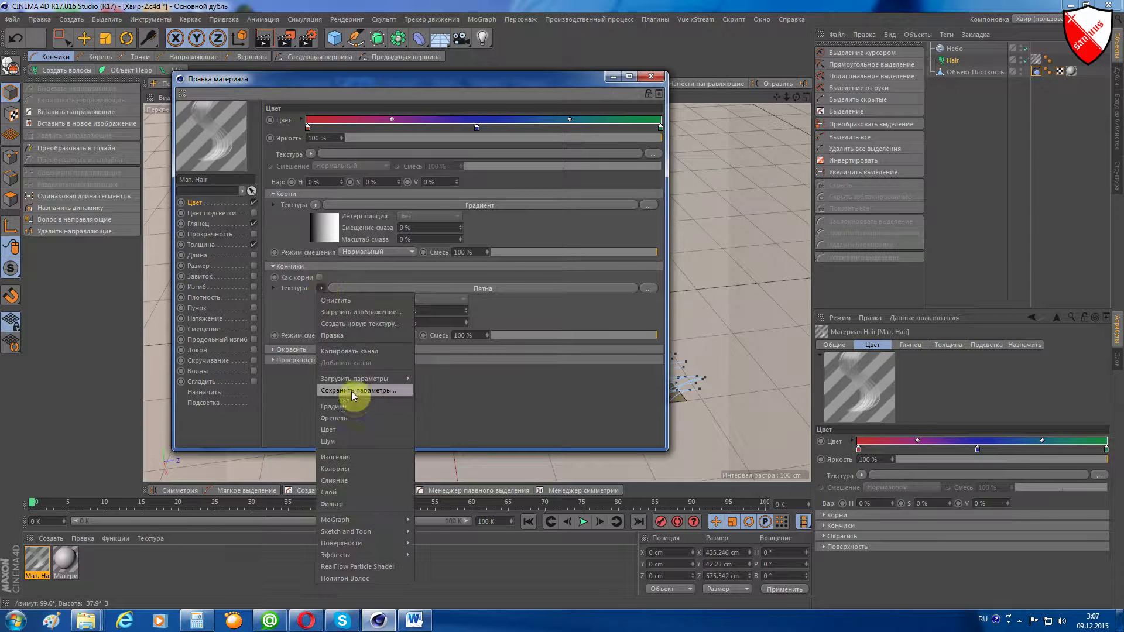
left_click(343, 440)
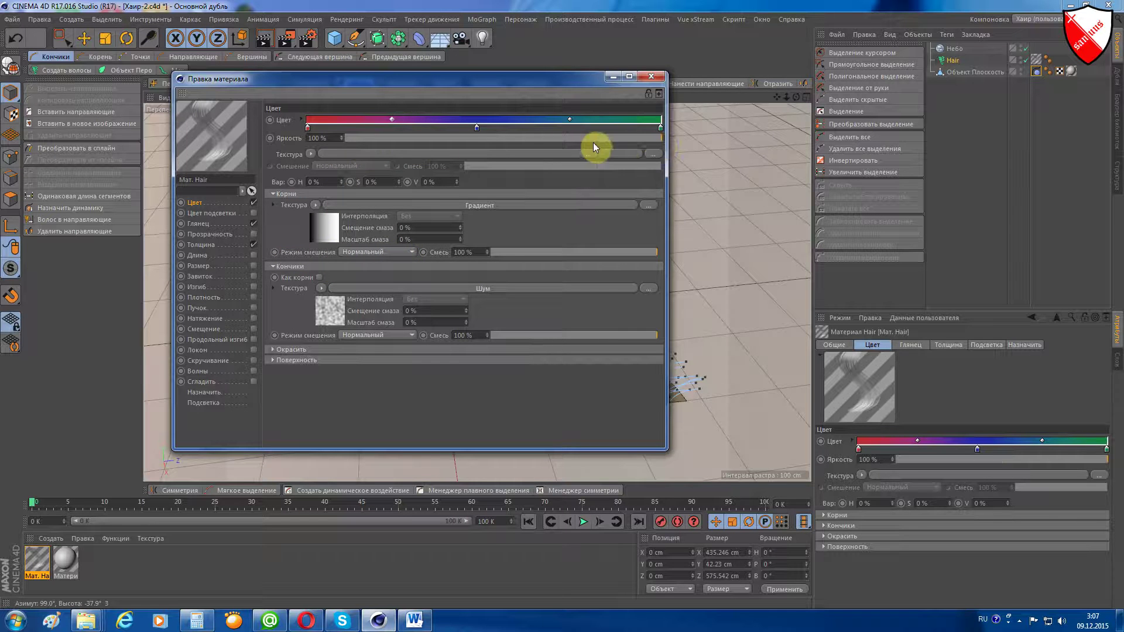
Lower the hair colour brightness to 54% and set the material editor aside.
mouse_move(635, 141)
left_mouse_down()
mouse_move(512, 133)
mouse_move(475, 146)
mouse_move(517, 138)
left_mouse_up()
left_click(486, 146)
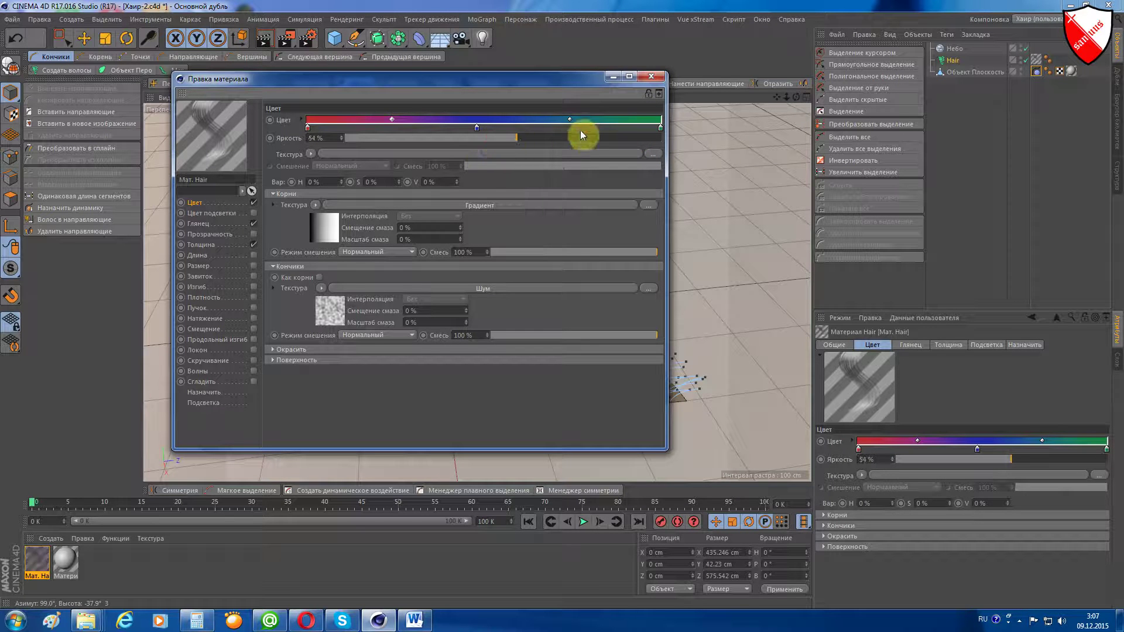
left_click(614, 79)
Review the earlier hair render in the Picture Viewer, then reopen the hair material.
left_click(287, 41)
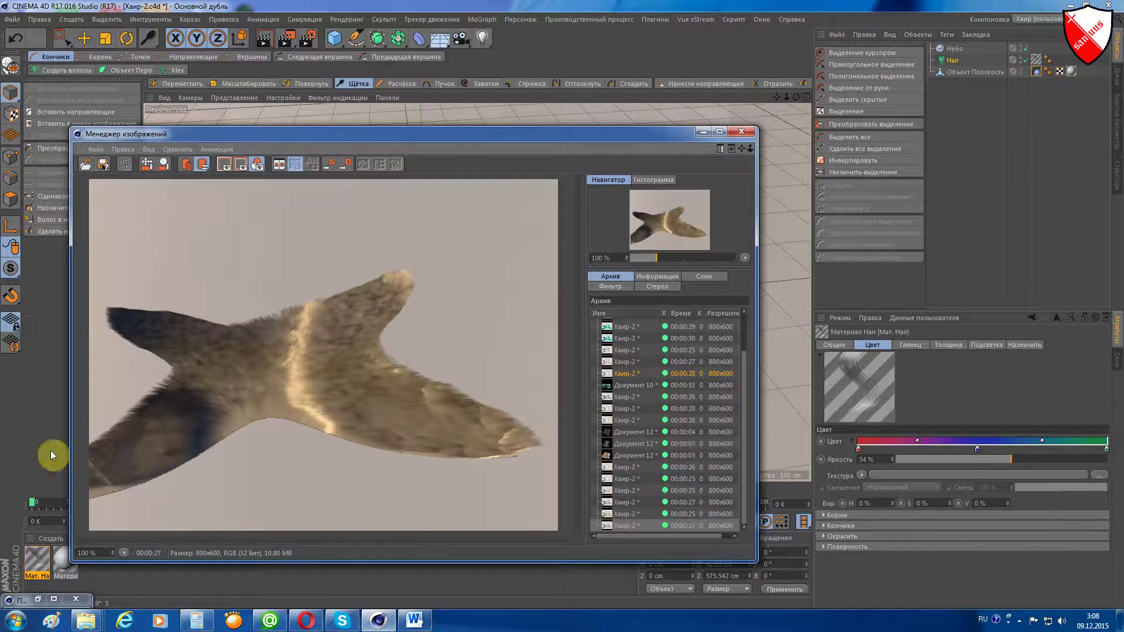
left_click(701, 134)
double_click(35, 559)
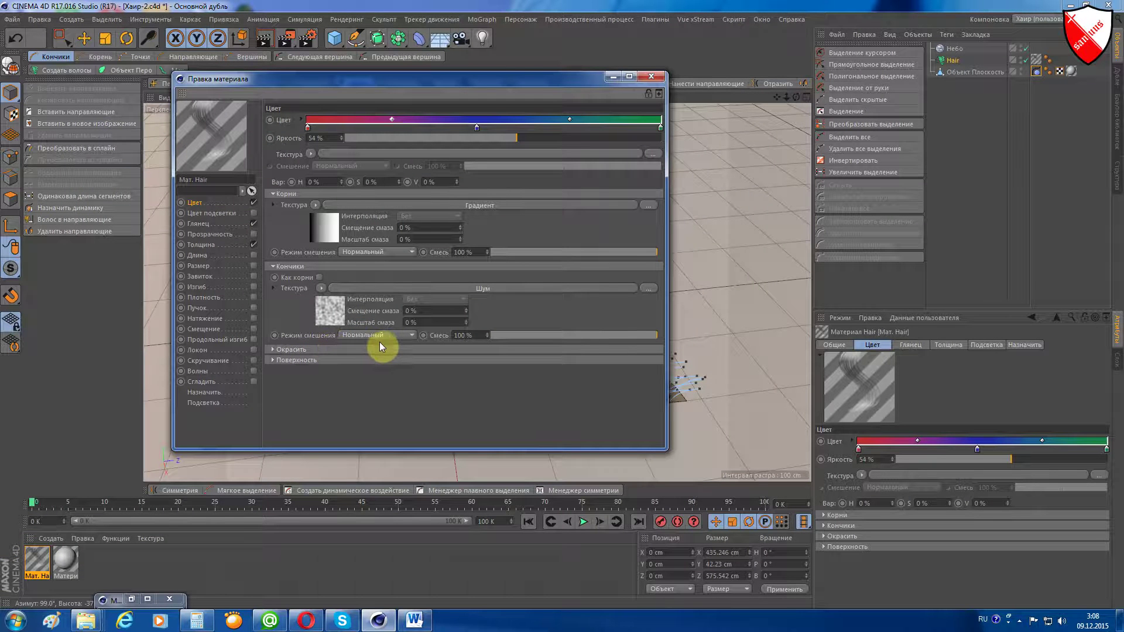
Set the Roots blend mode to Накалить and Tips blend mode to Синий, then minimize the editor.
left_click(409, 250)
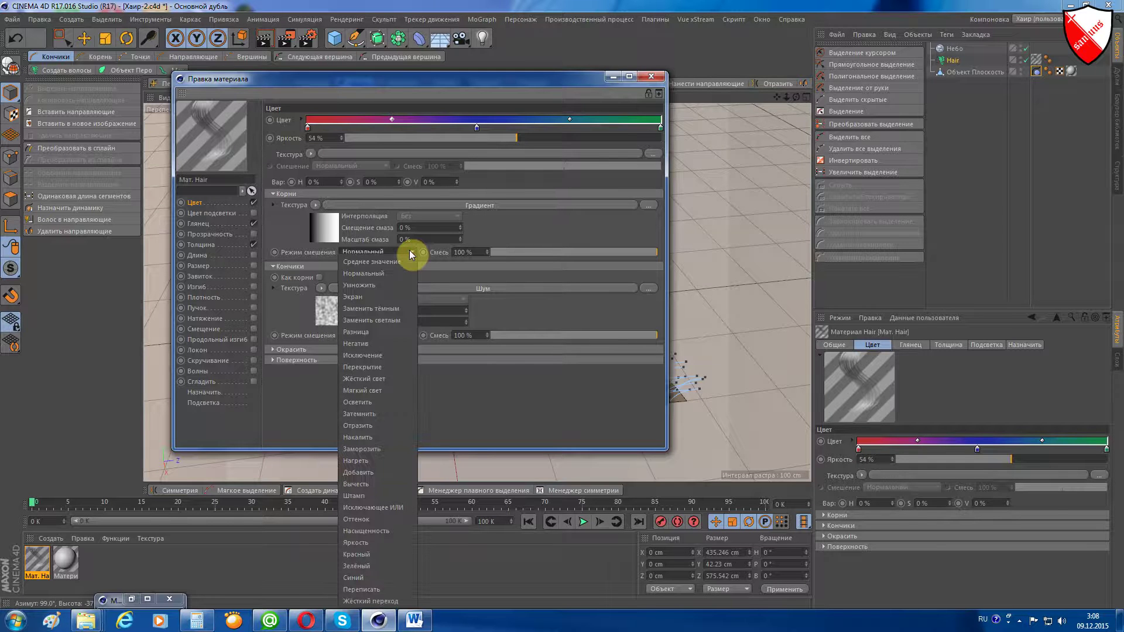
left_click(379, 433)
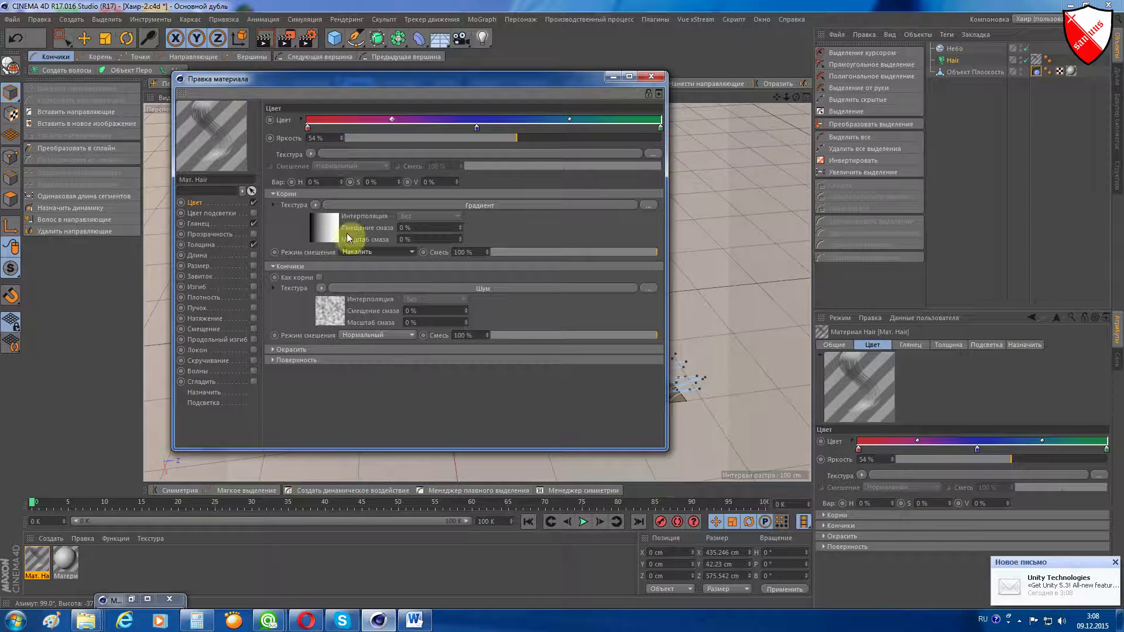
left_click(408, 338)
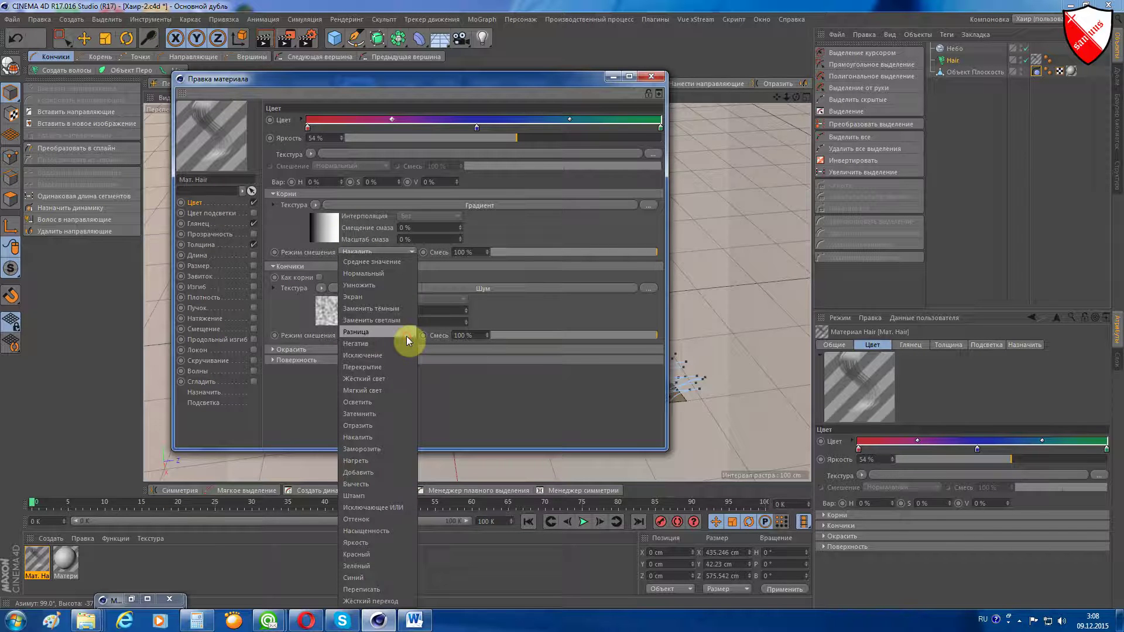
left_click(387, 577)
left_click(252, 245)
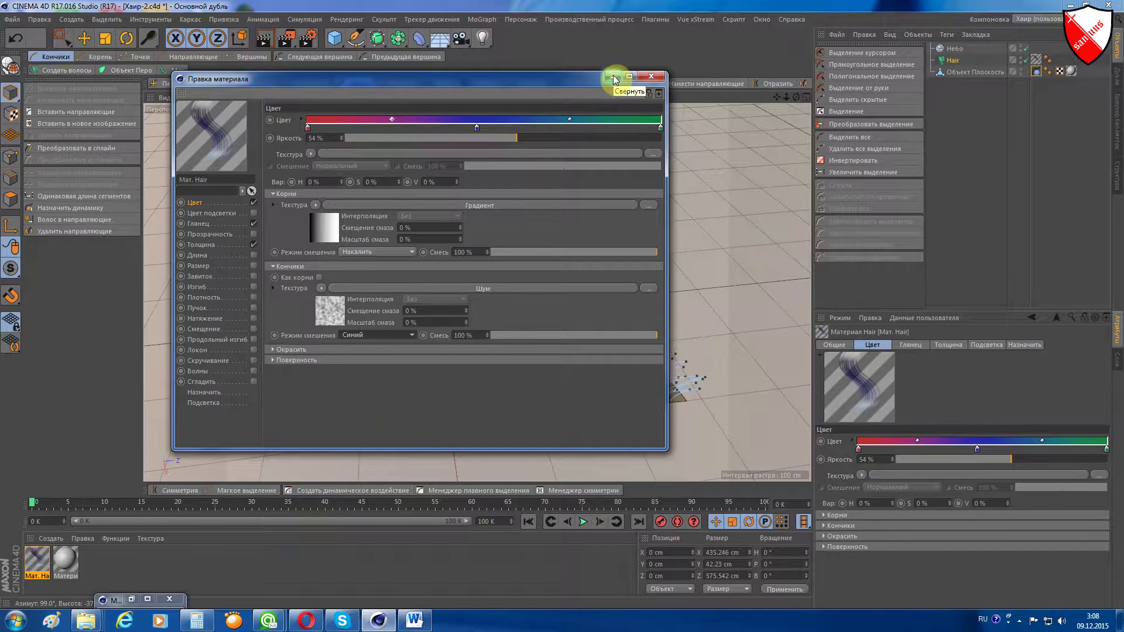
left_click(614, 77)
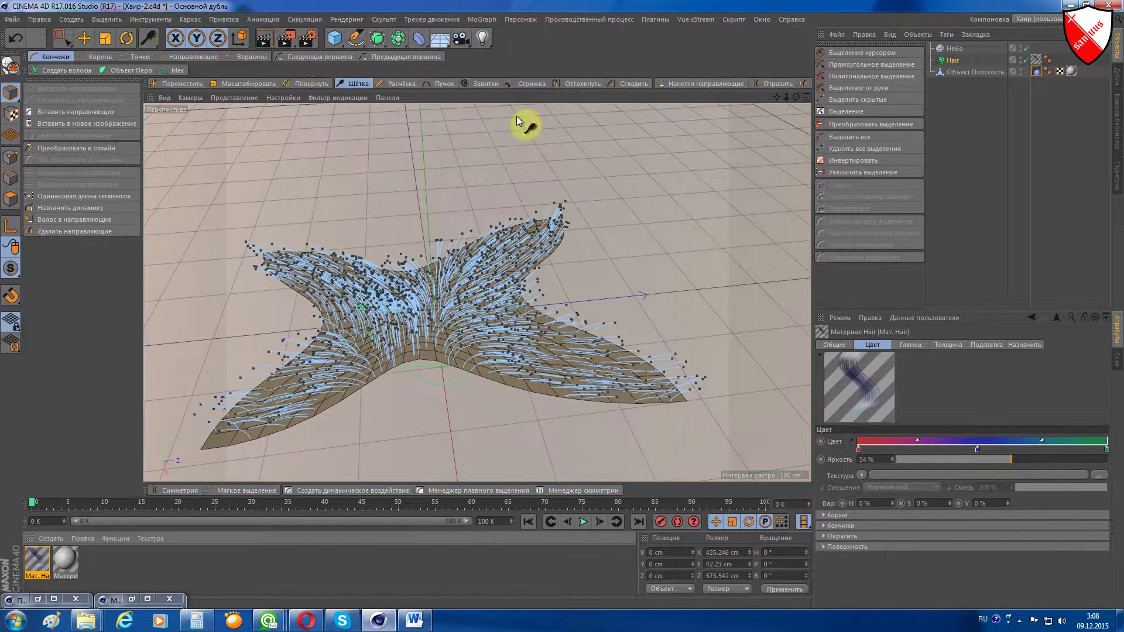
Render the hair to the Picture Viewer and compare it with the earlier render.
left_click(286, 44)
left_click(338, 169)
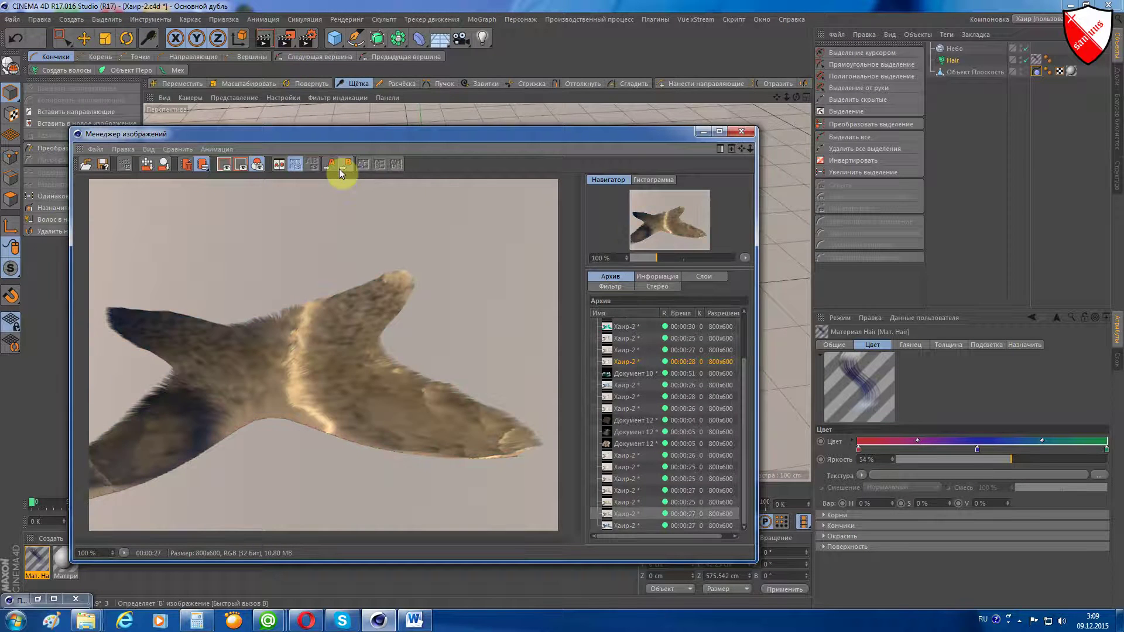
left_click(339, 168)
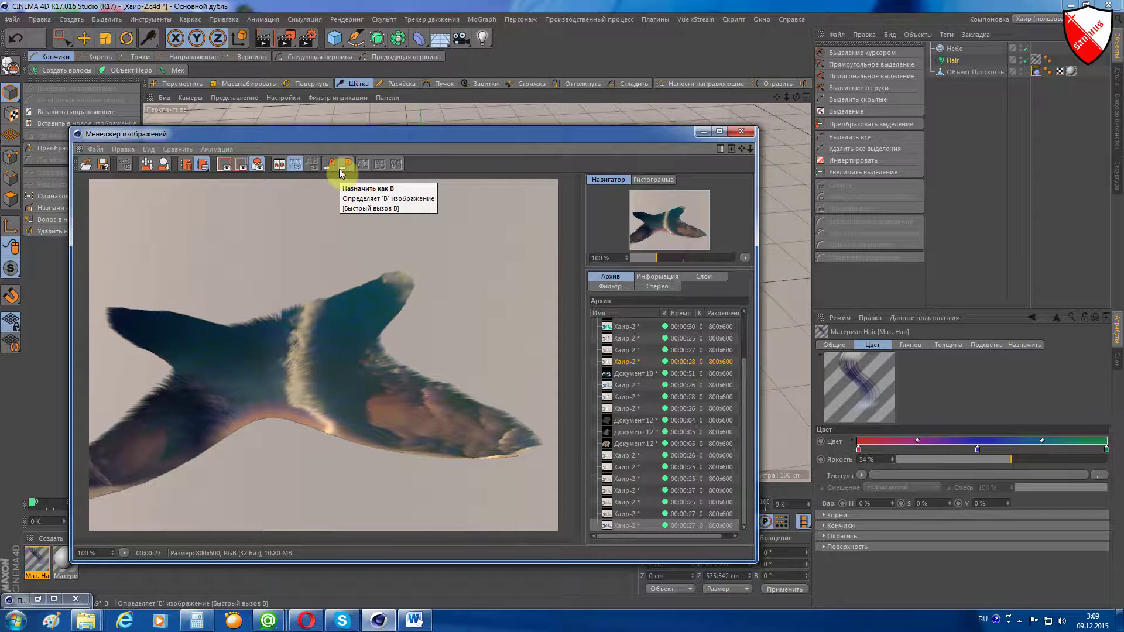
left_click(339, 169)
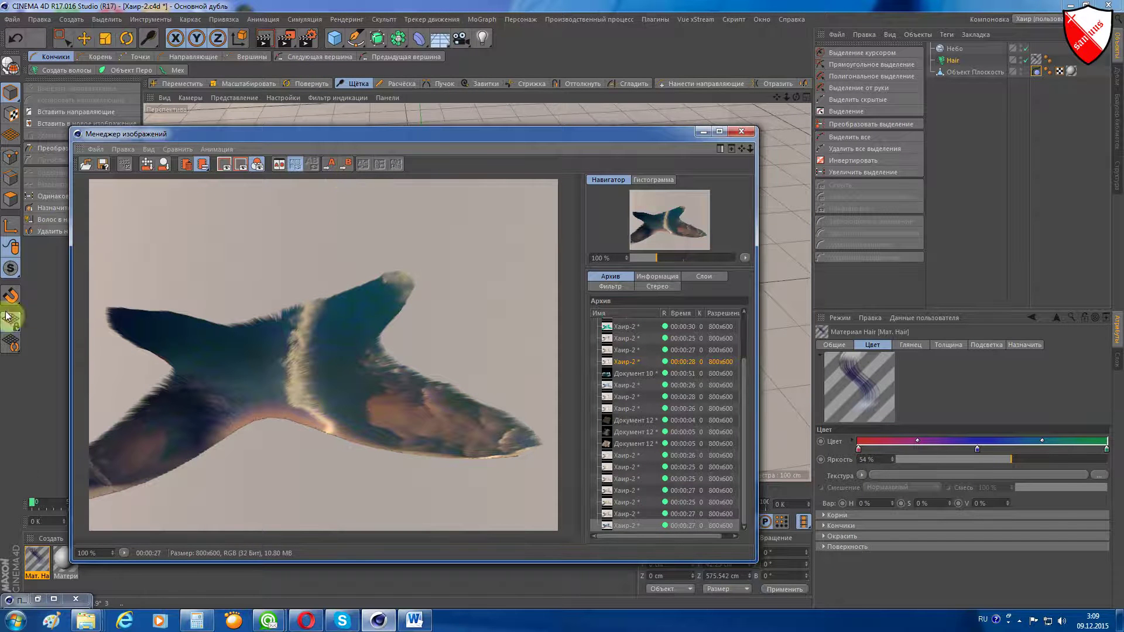
Change the Tips blend to Насыщенность and Roots blend to Умножить, then render again.
double_click(34, 565)
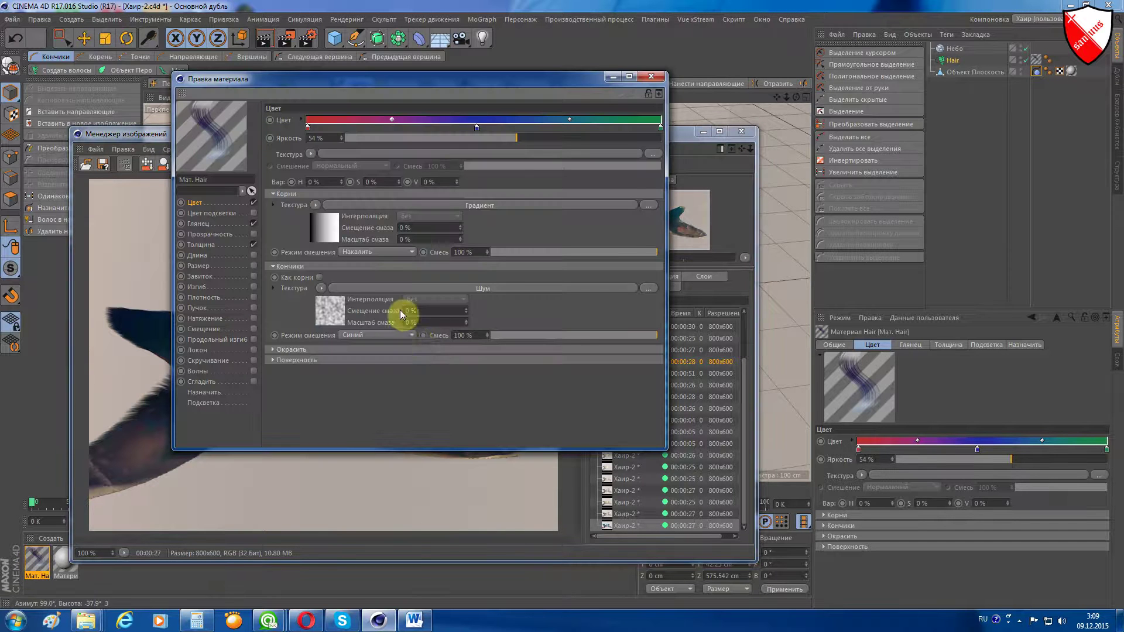
left_click(413, 335)
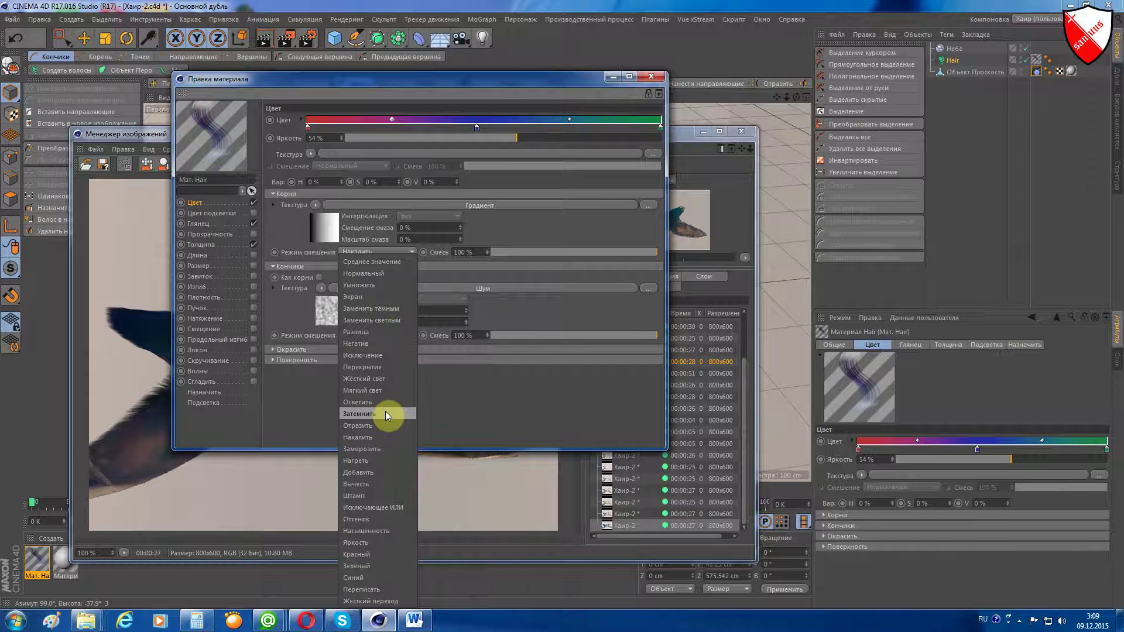
left_click(374, 531)
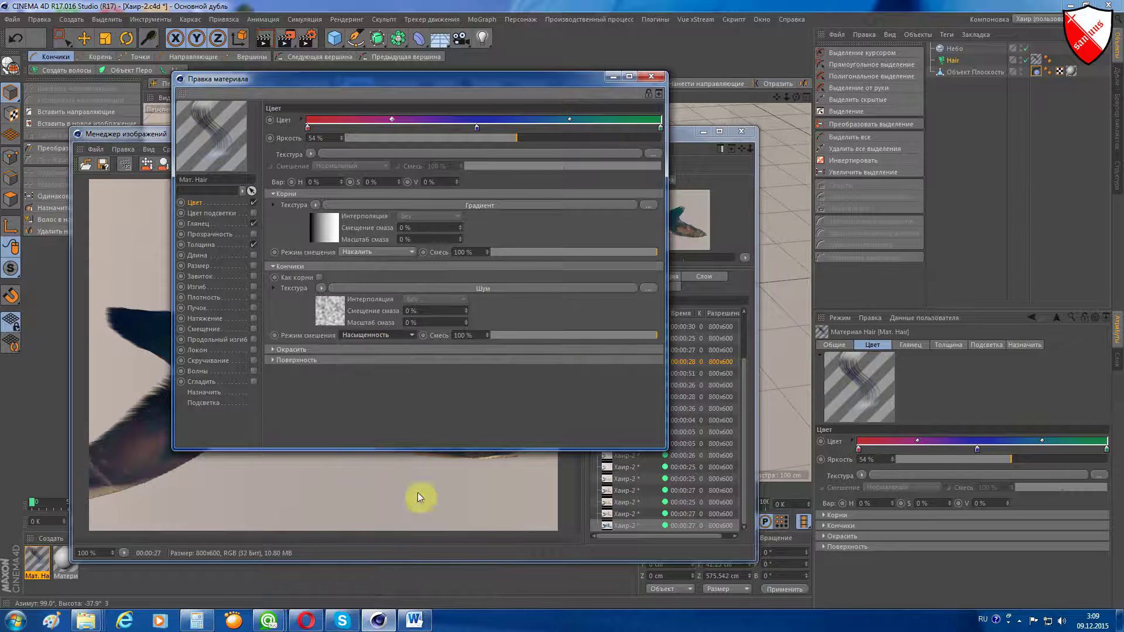
left_click(410, 254)
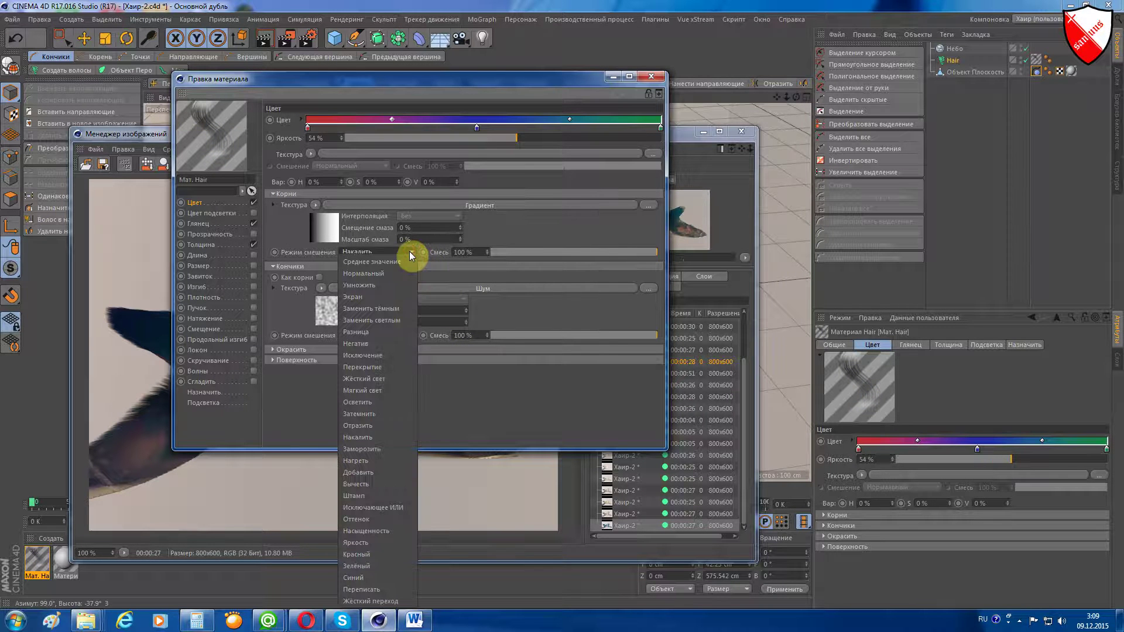
left_click(391, 283)
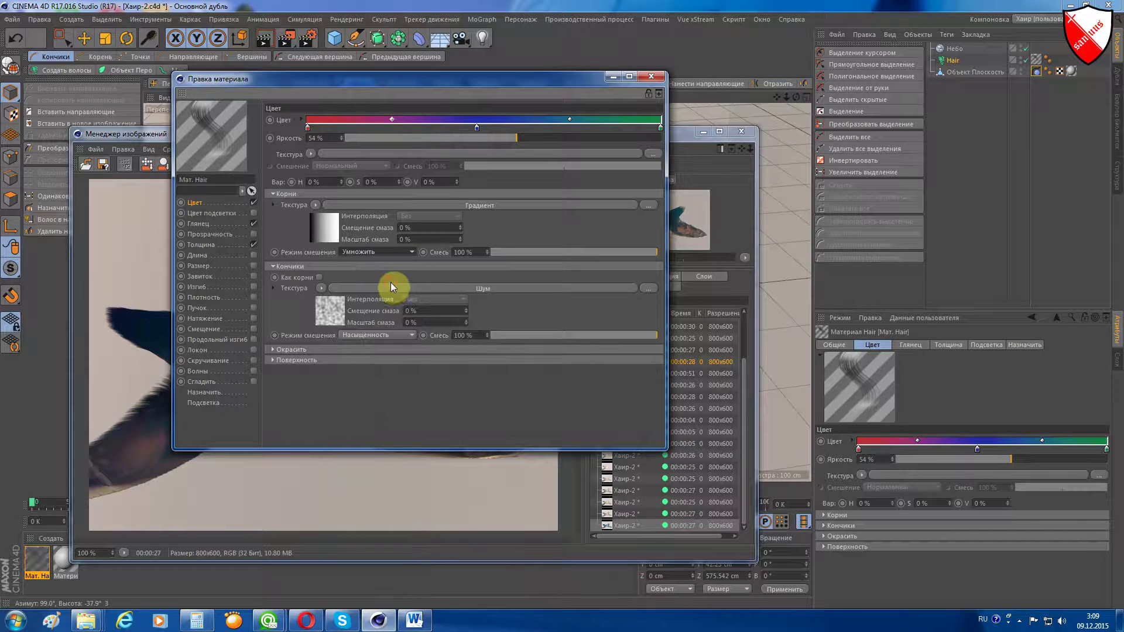
left_click(613, 77)
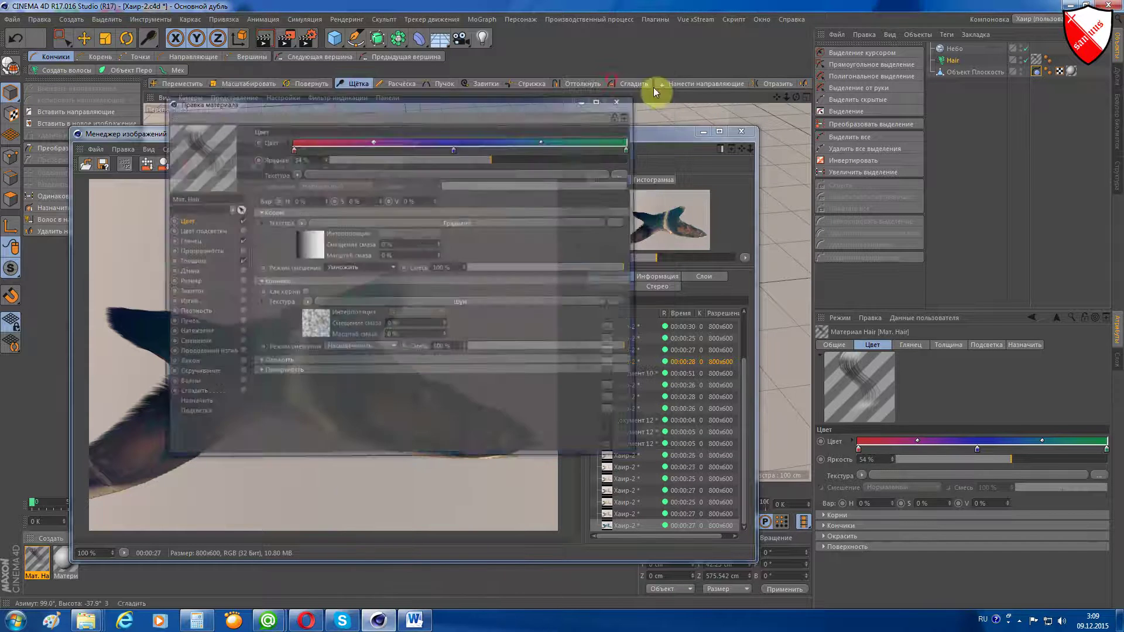
left_click(287, 38)
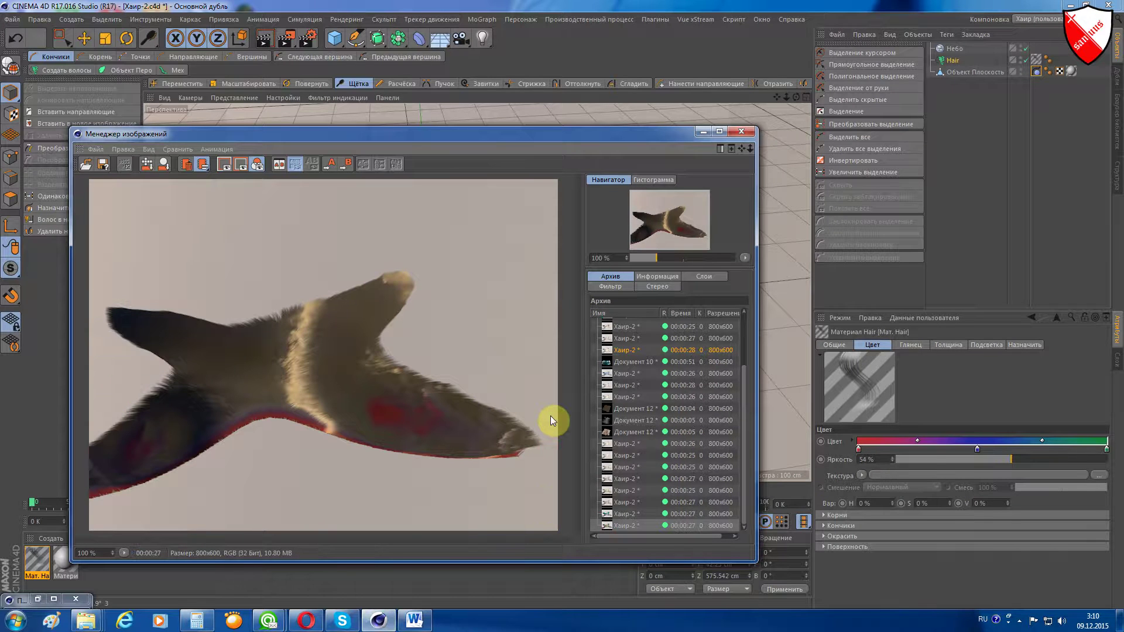
Flip between the last two archived renders to compare them, then close the image viewer.
key("Down")
key("Up")
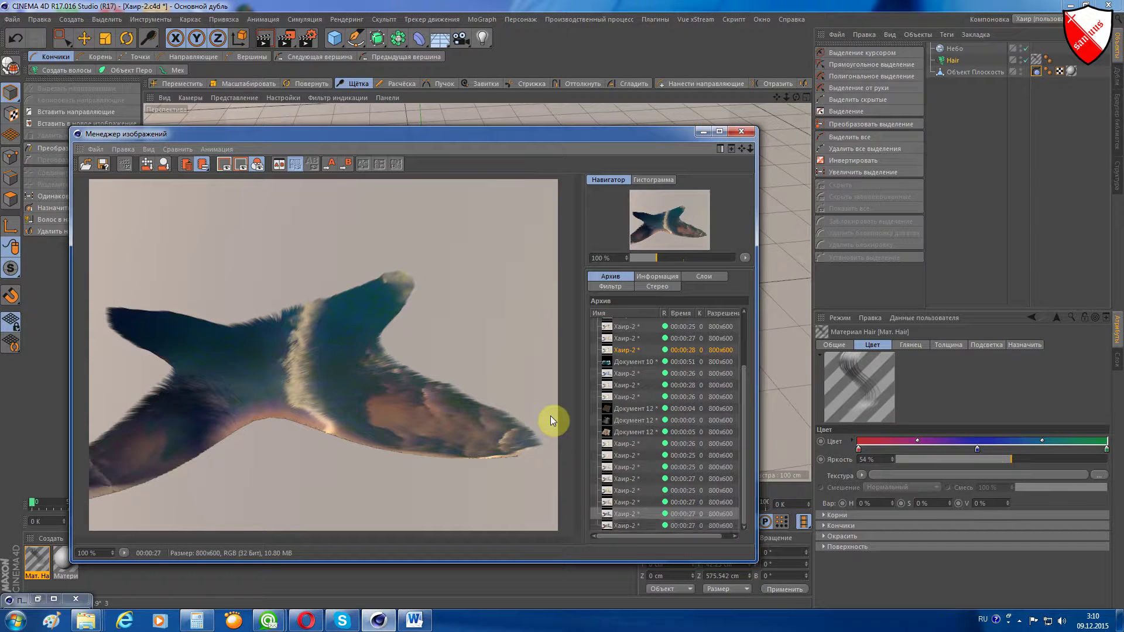
key("Down")
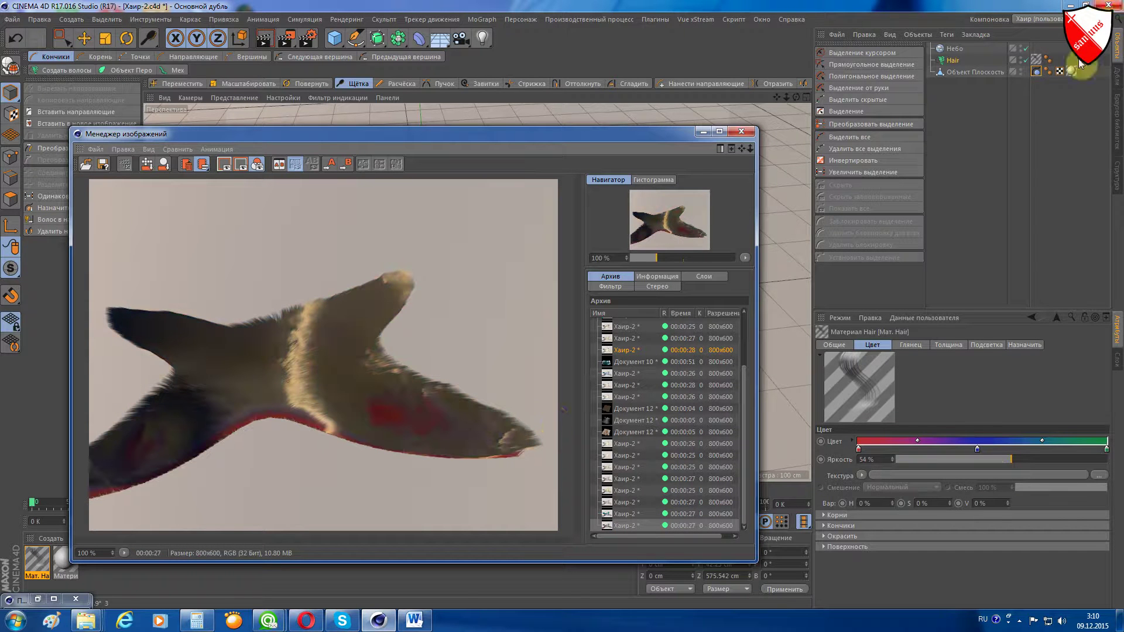
left_click(739, 131)
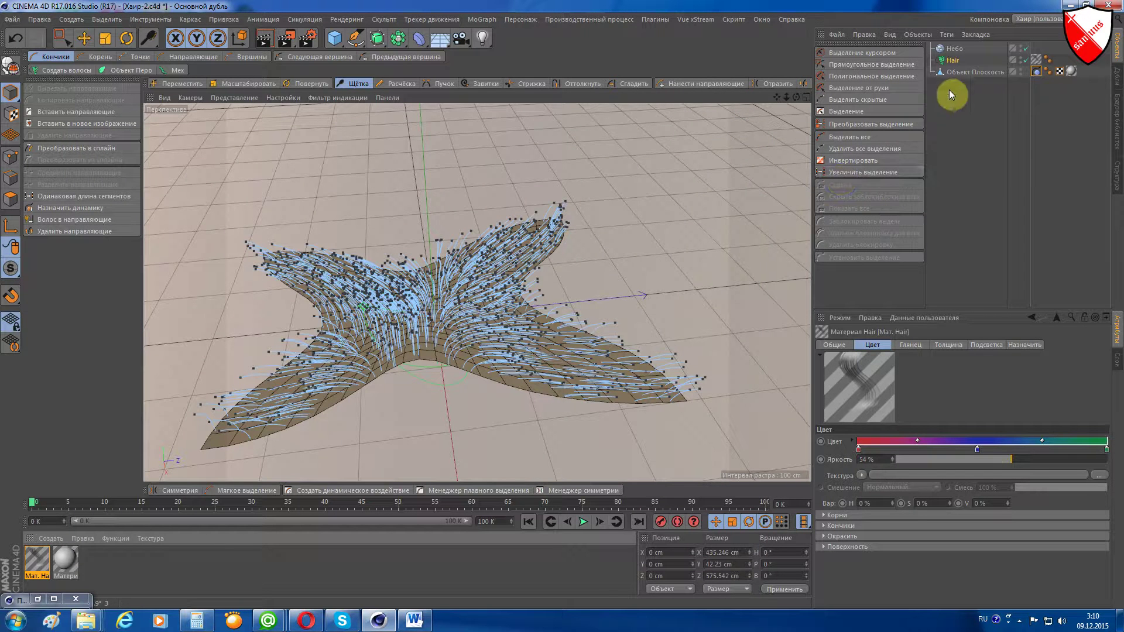
Delete the Hair and Plane objects and add a fresh 400 cm plane.
mouse_move(947, 83)
left_mouse_down()
mouse_move(963, 118)
mouse_move(940, 62)
left_mouse_up()
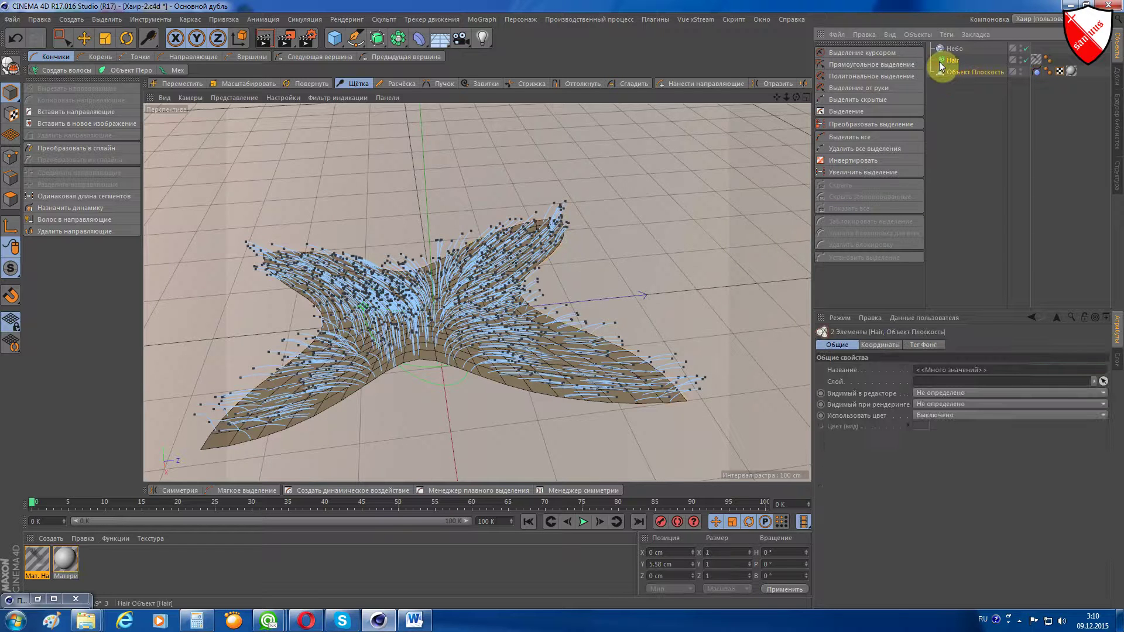
key("Delete")
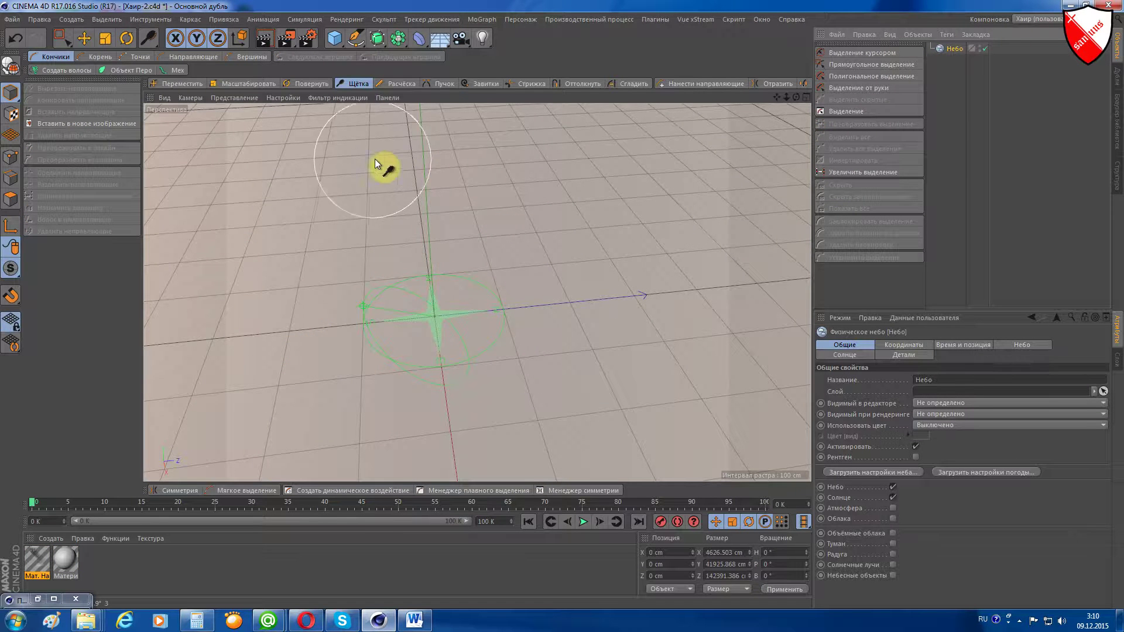
left_click(339, 37)
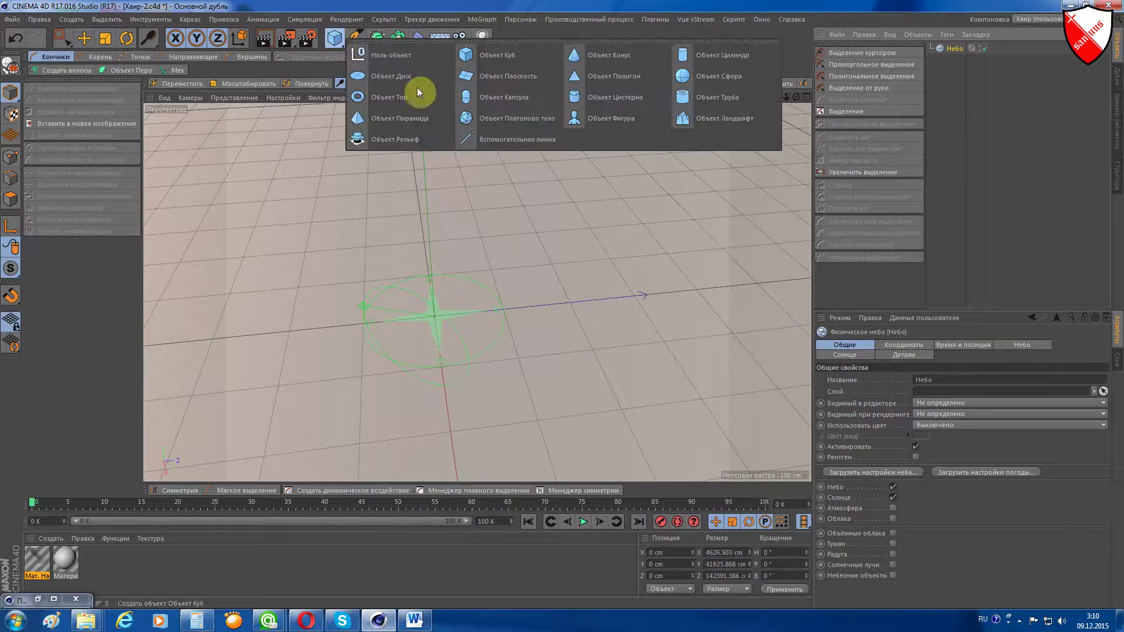
left_click(489, 73)
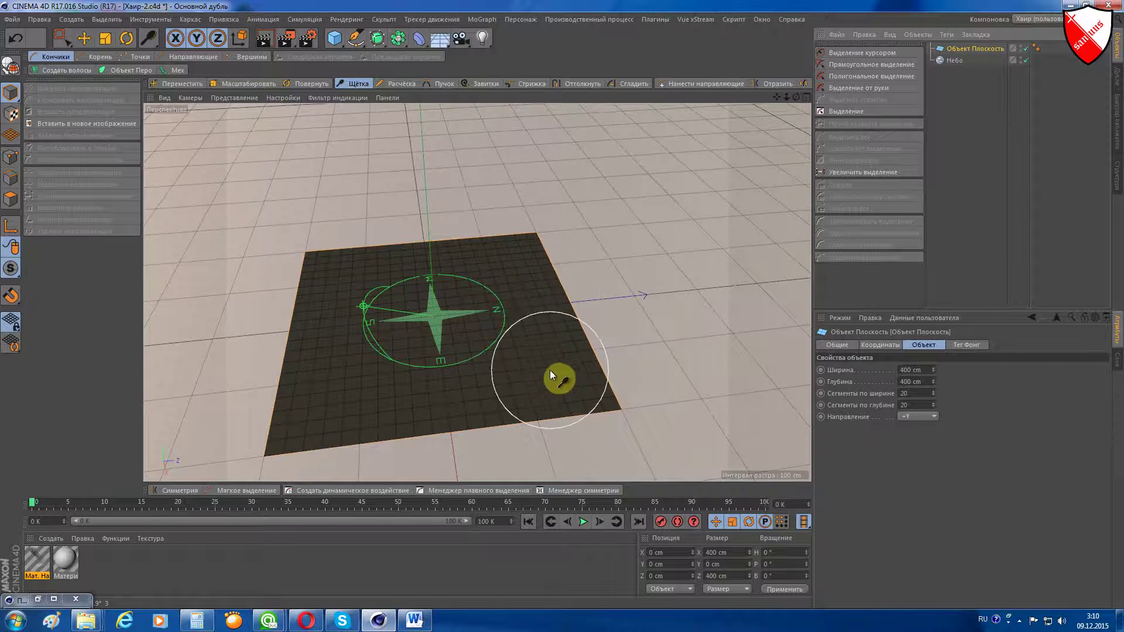
Delete both old materials and create one new blank material.
left_click(25, 557)
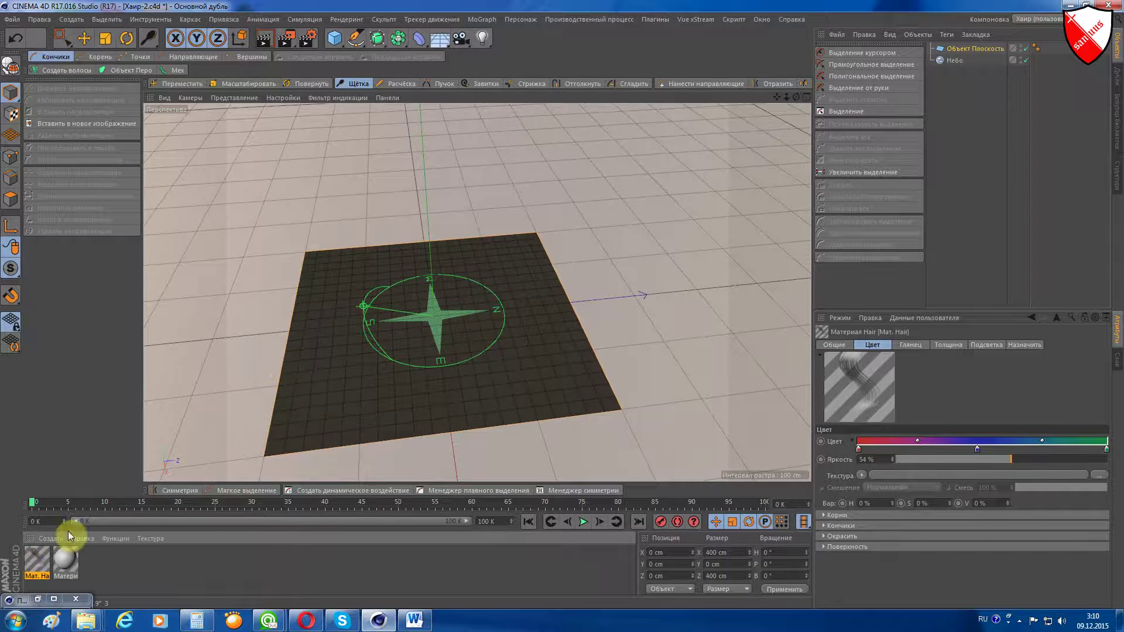
key("Delete")
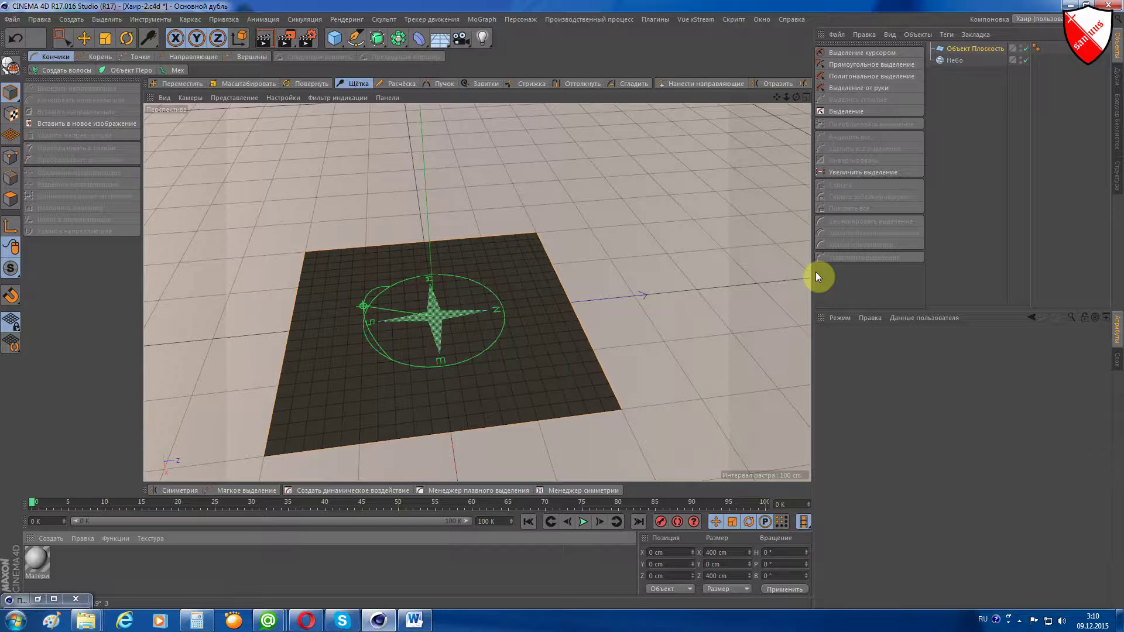
left_click(33, 564)
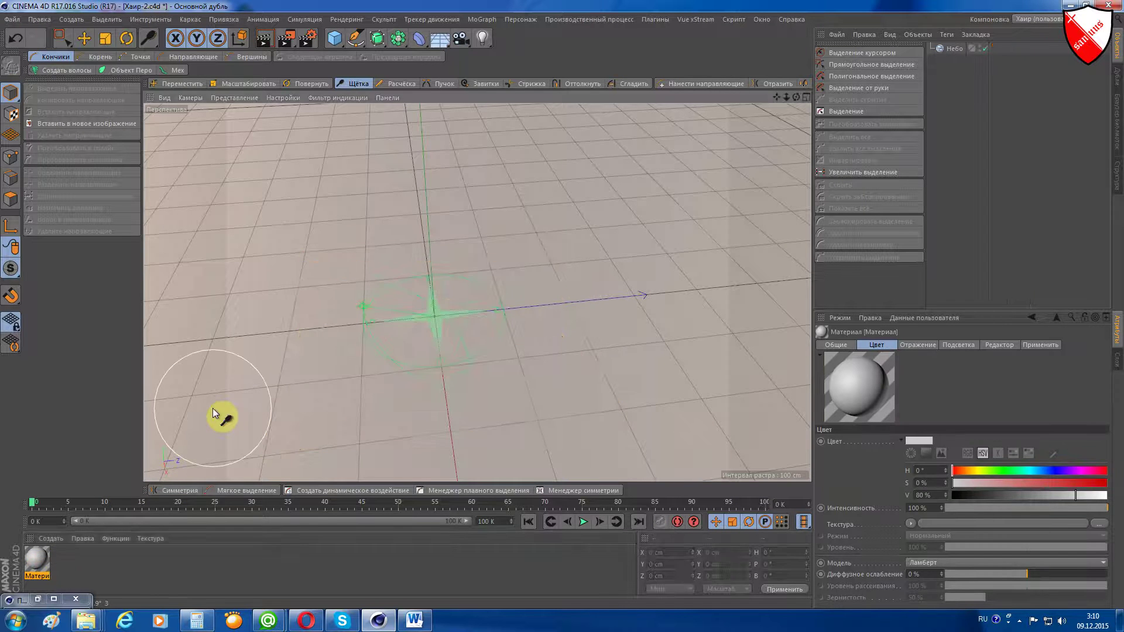
key("Delete")
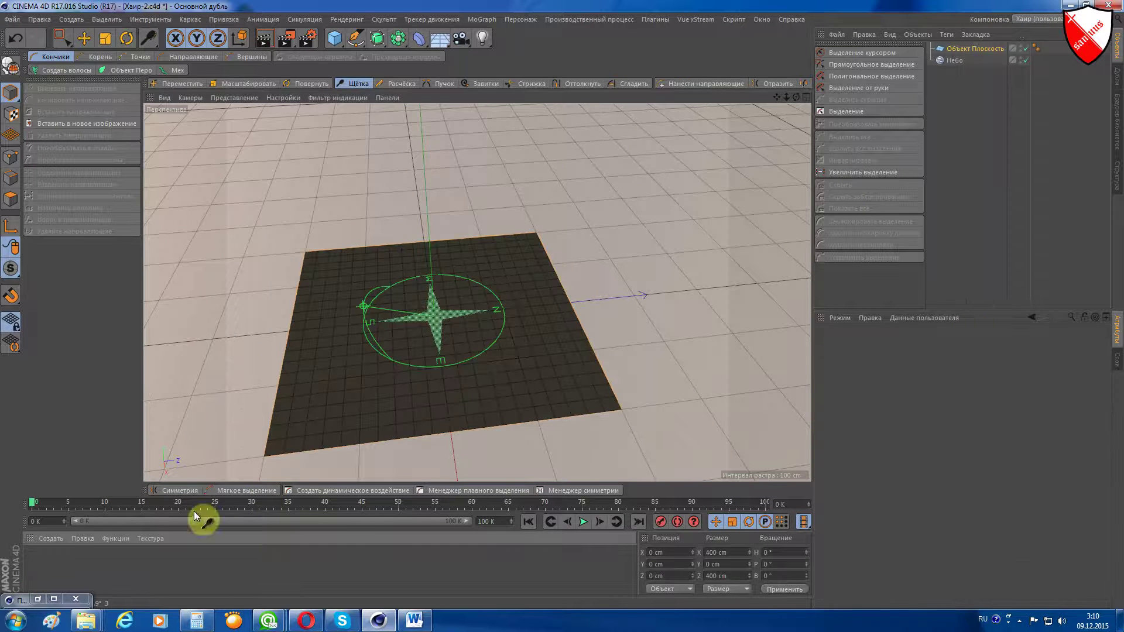
double_click(46, 561)
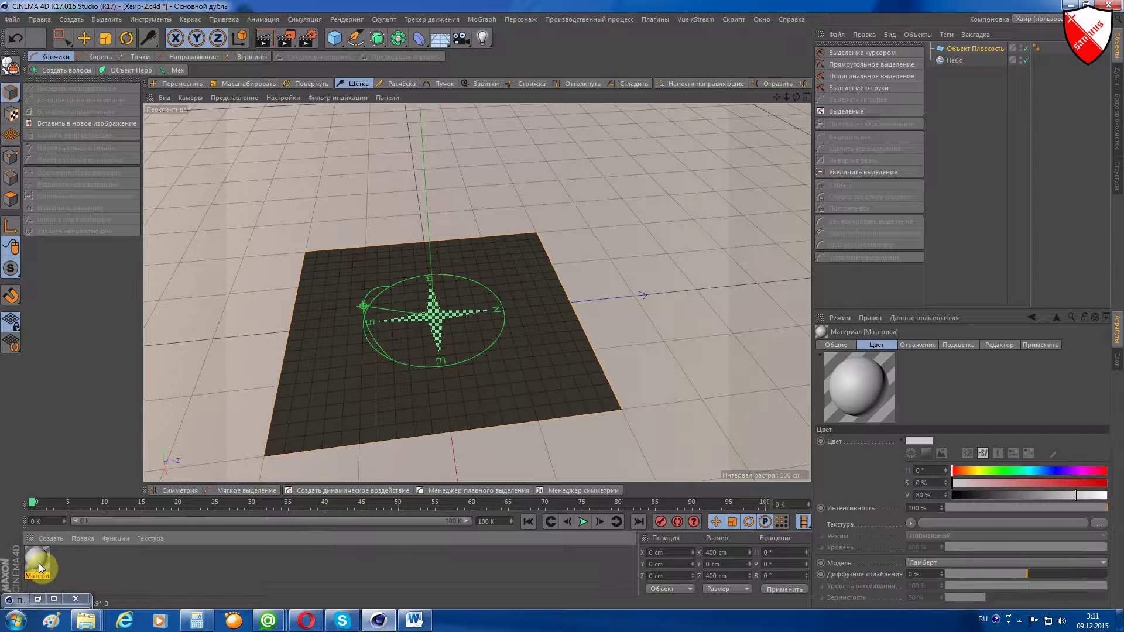
Load пени.jpg as the new material's Color texture and close the material editor.
double_click(39, 563)
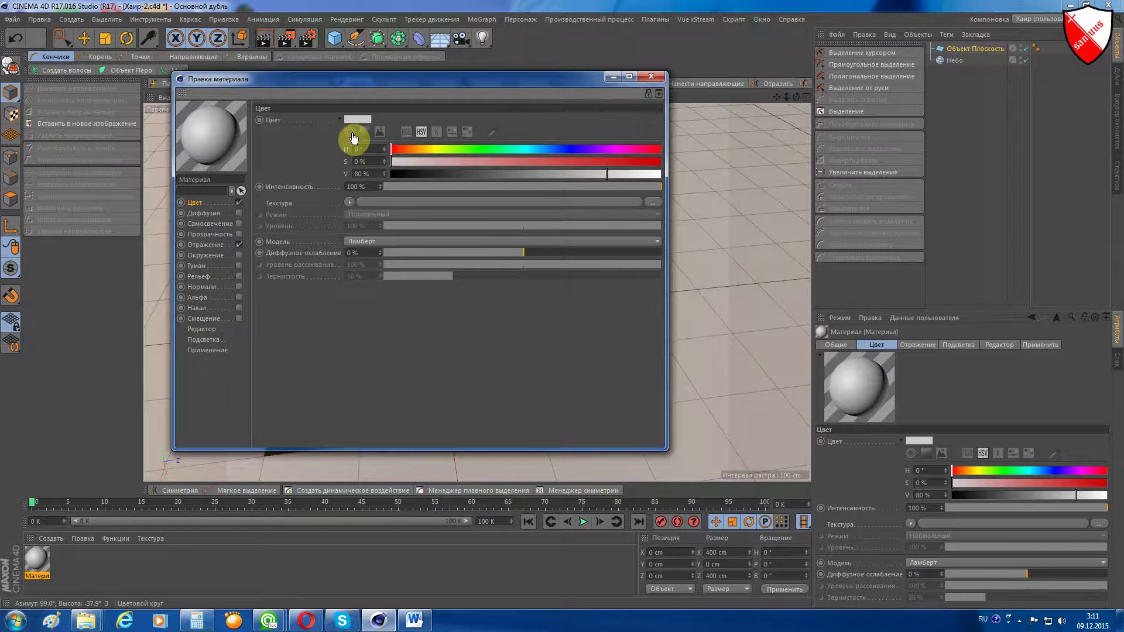
left_click(656, 204)
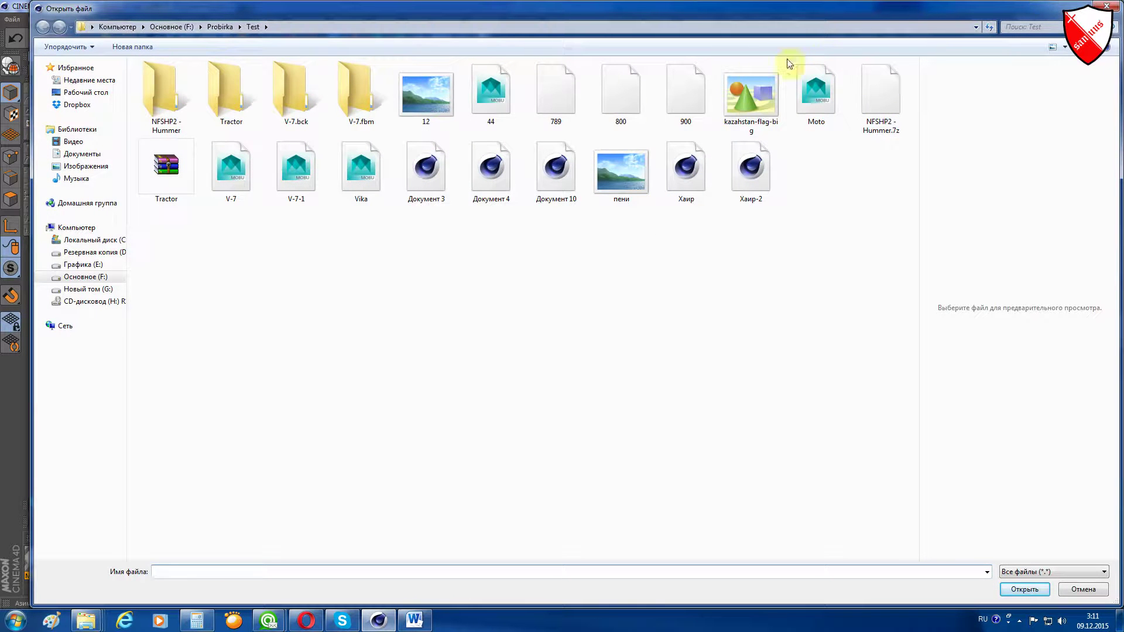
left_click(608, 190)
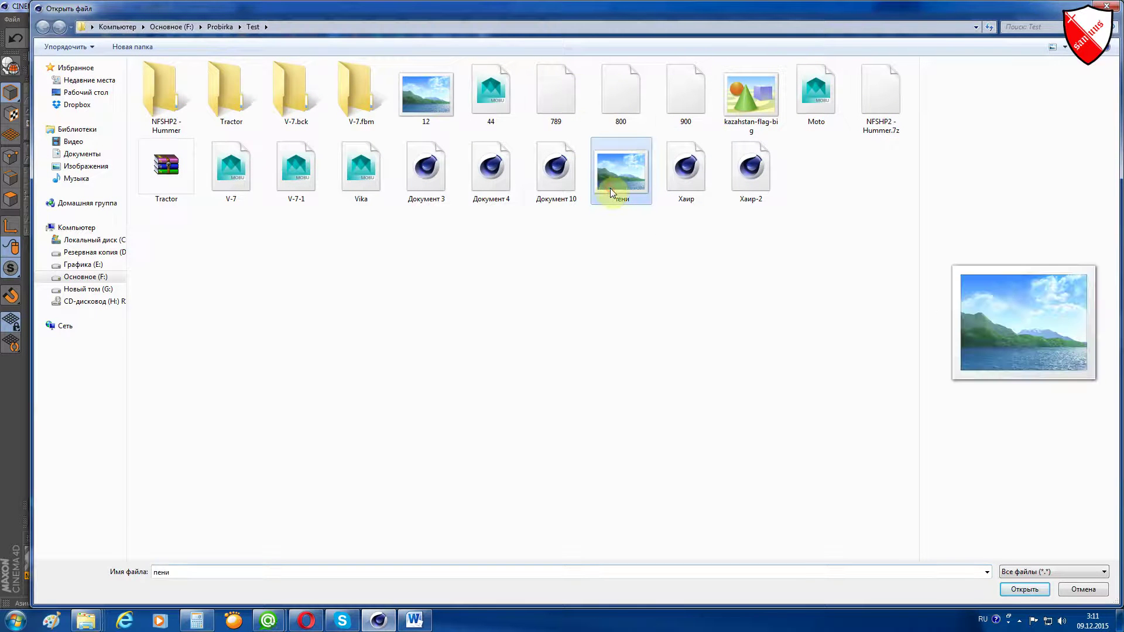
left_click(1033, 591)
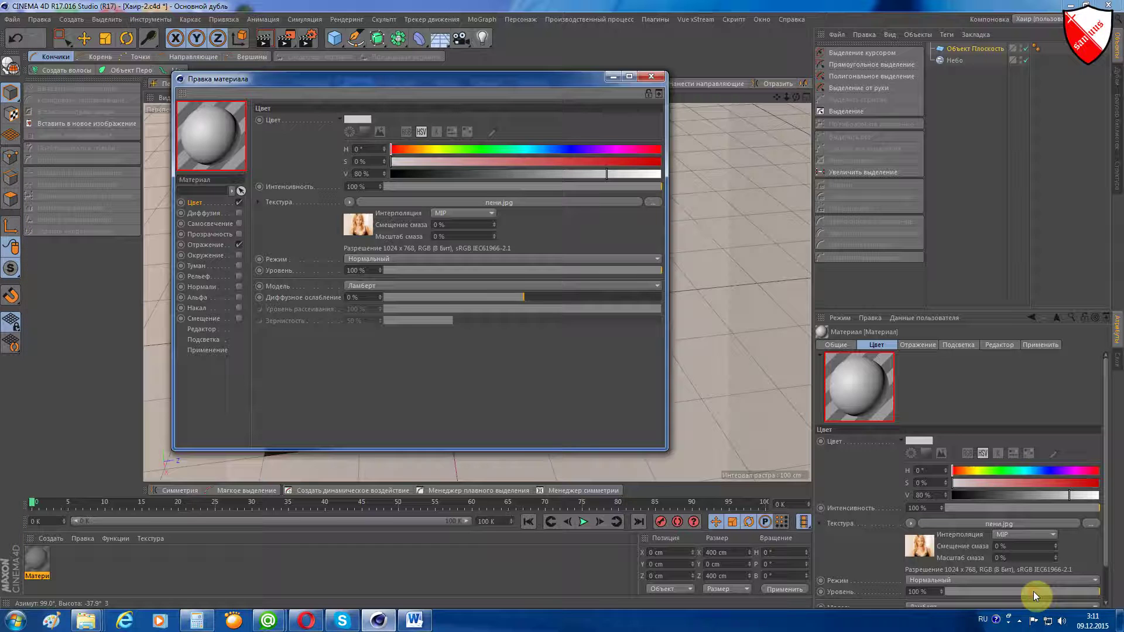
left_click(613, 77)
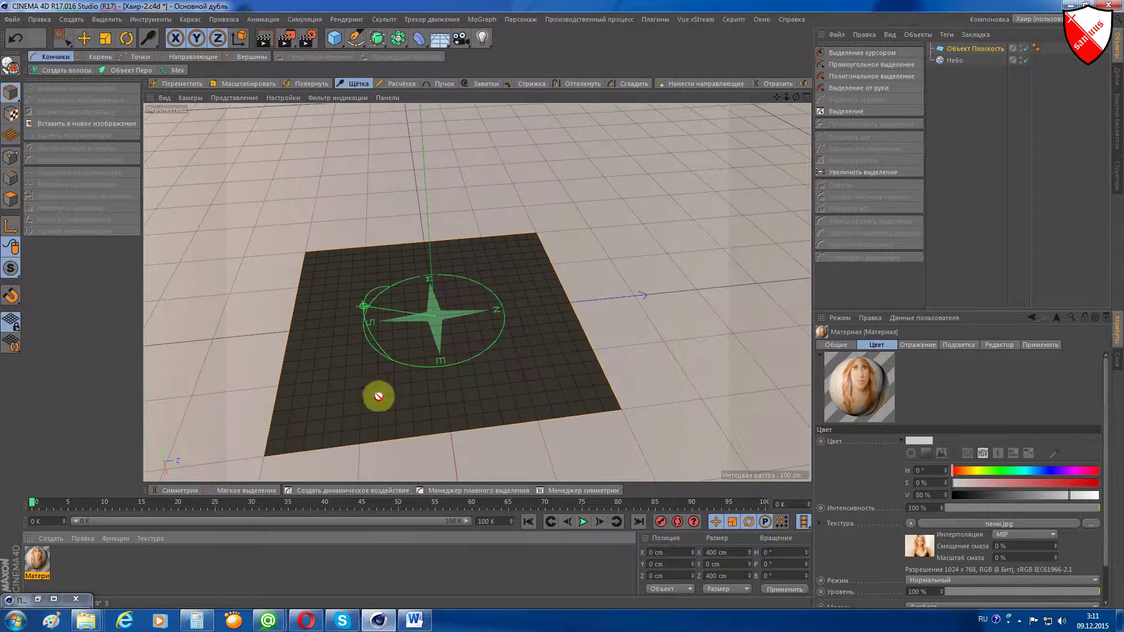
Apply the пени material to the plane, rotate it upright to about 72° H, and widen it to 505.654 cm.
left_click_drag(85, 547, 485, 378)
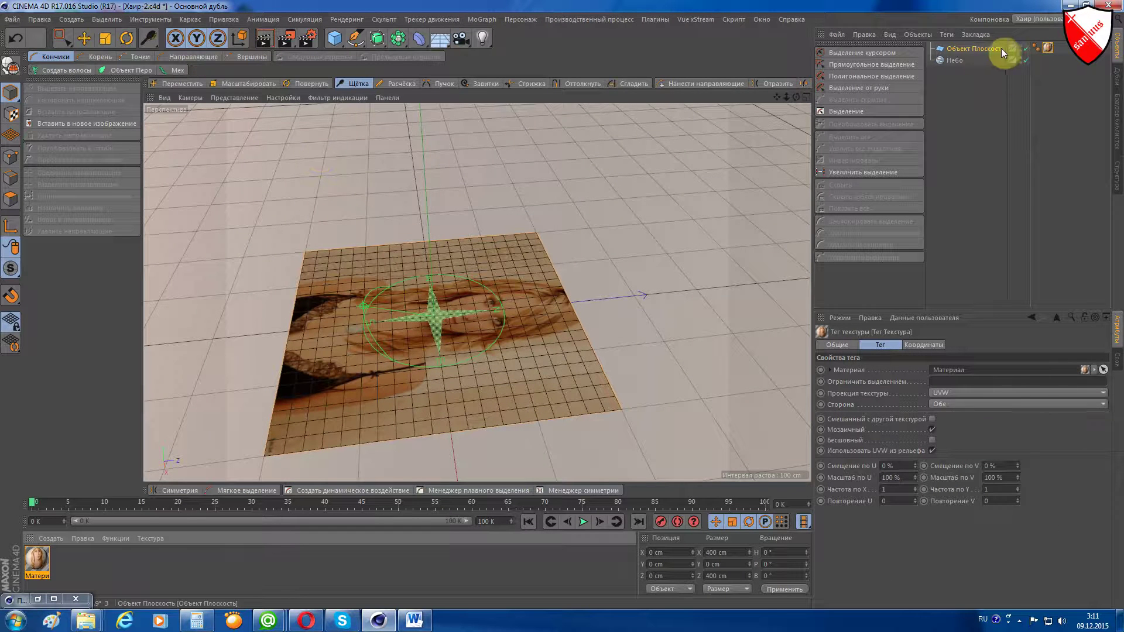
left_click(940, 50)
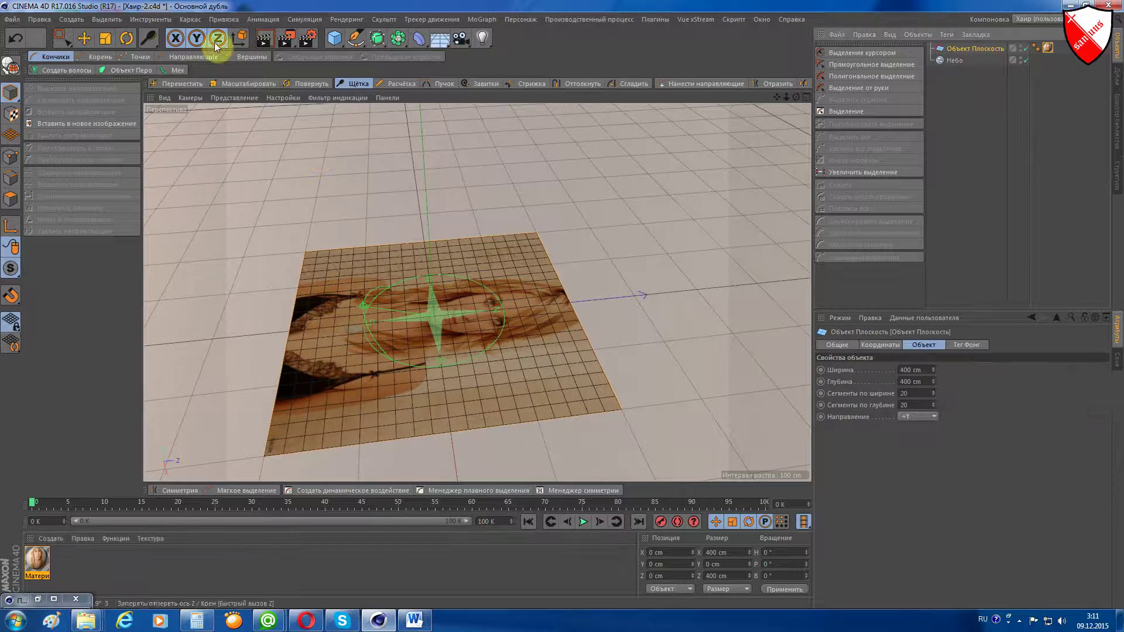
left_click(126, 39)
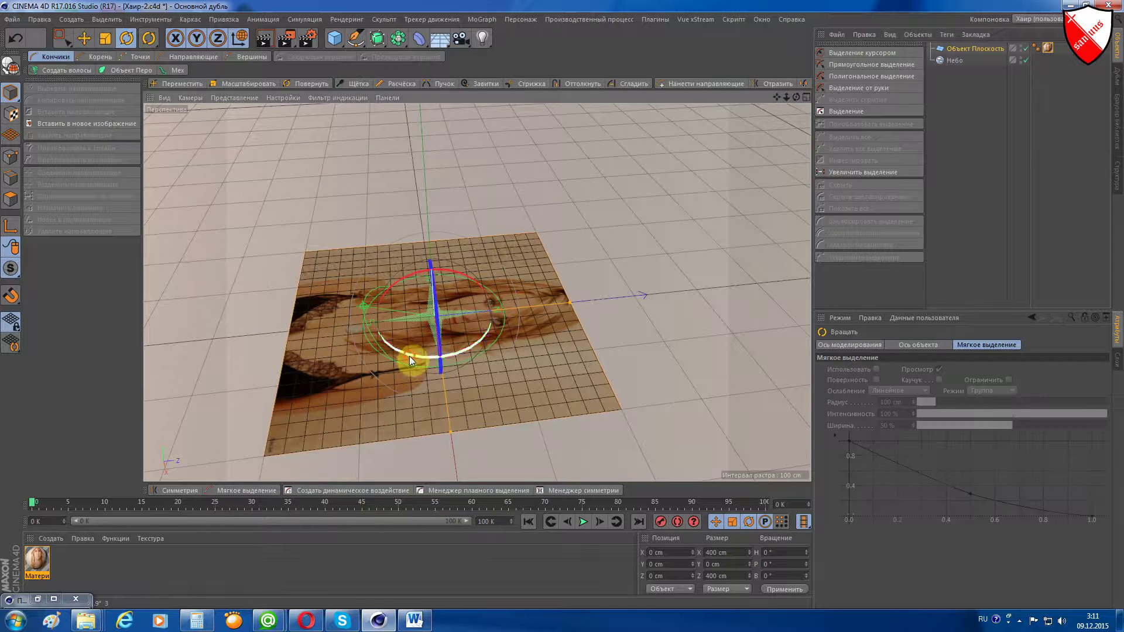
left_click_drag(409, 356, 508, 353)
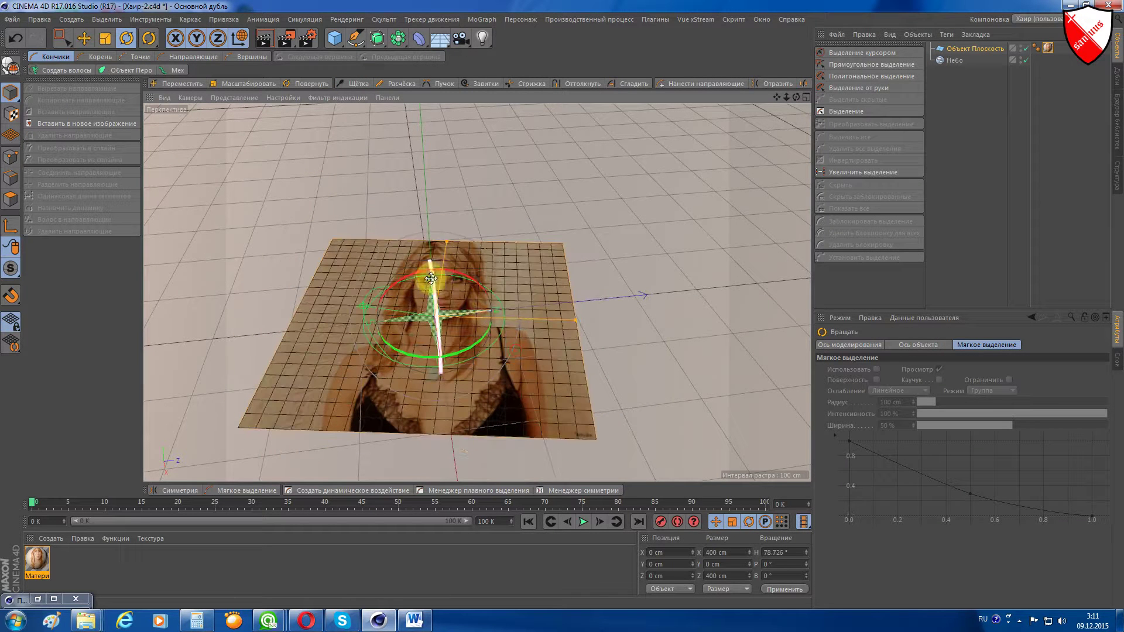
left_click_drag(432, 273, 426, 311)
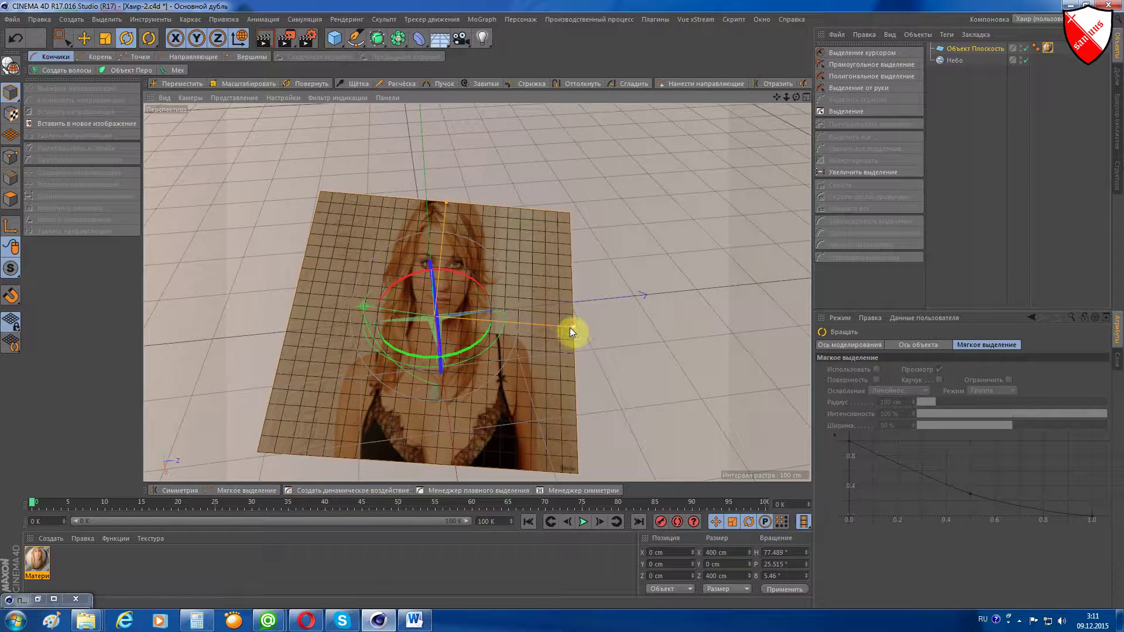
left_click_drag(571, 327, 610, 325)
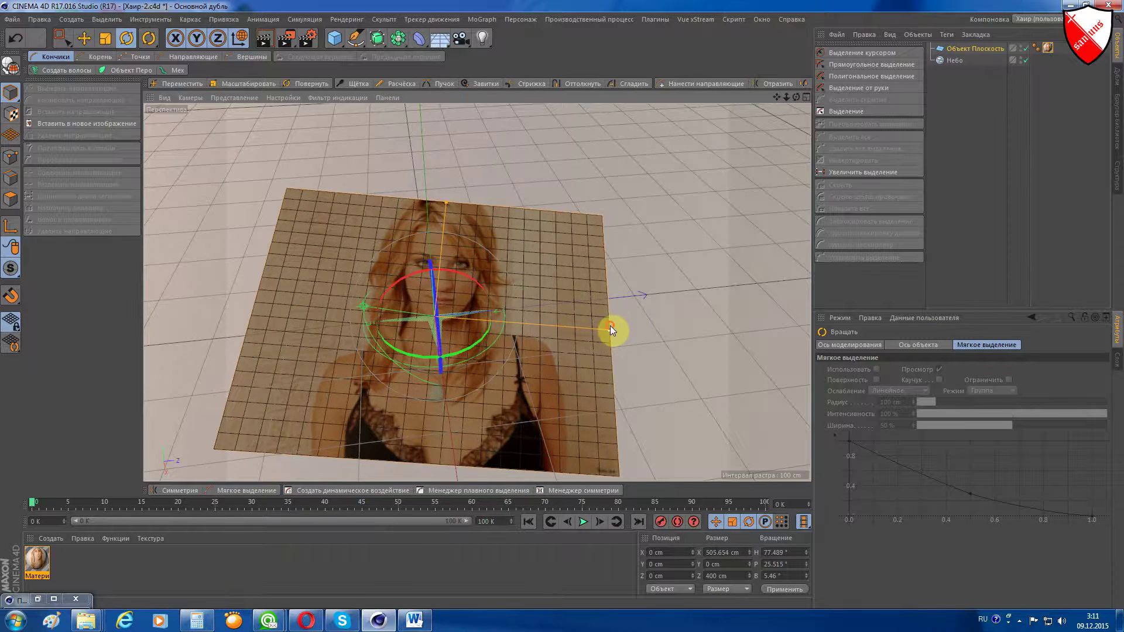
left_click_drag(459, 312, 443, 318)
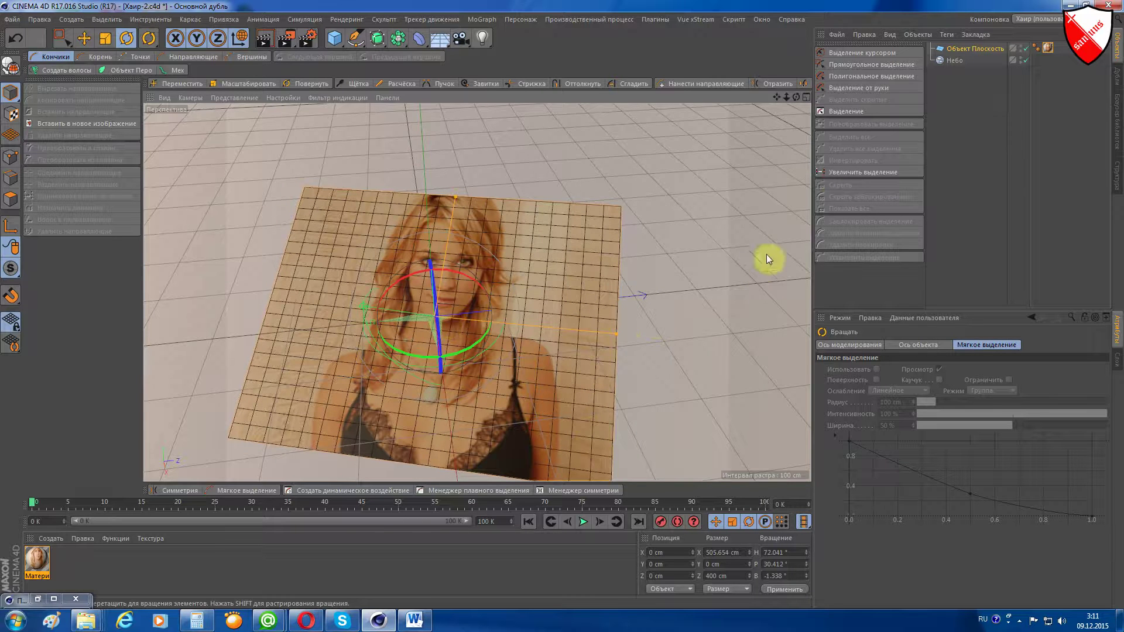
left_click(944, 48)
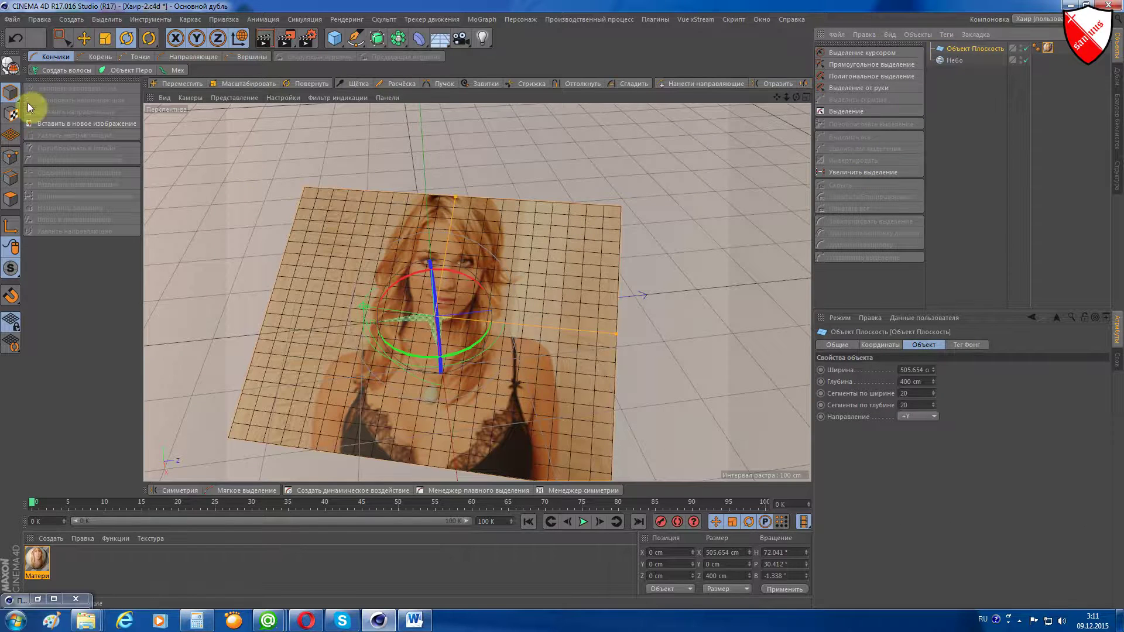
Grow hair on the portrait plane and set its hair count to 100000.
left_click(58, 70)
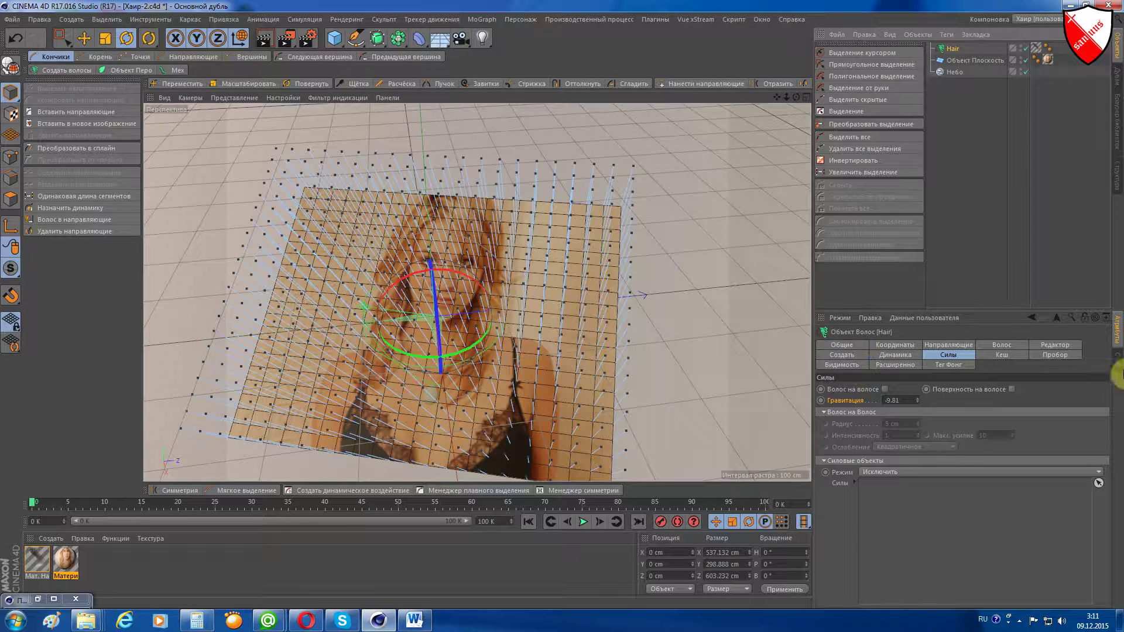
left_click(1001, 345)
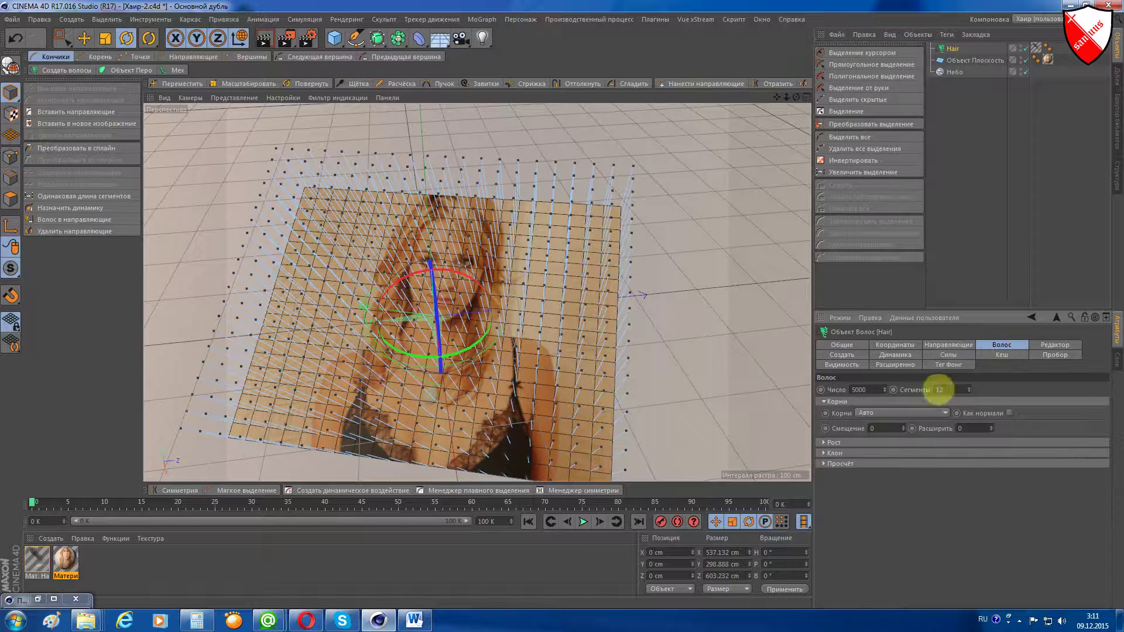
double_click(859, 390)
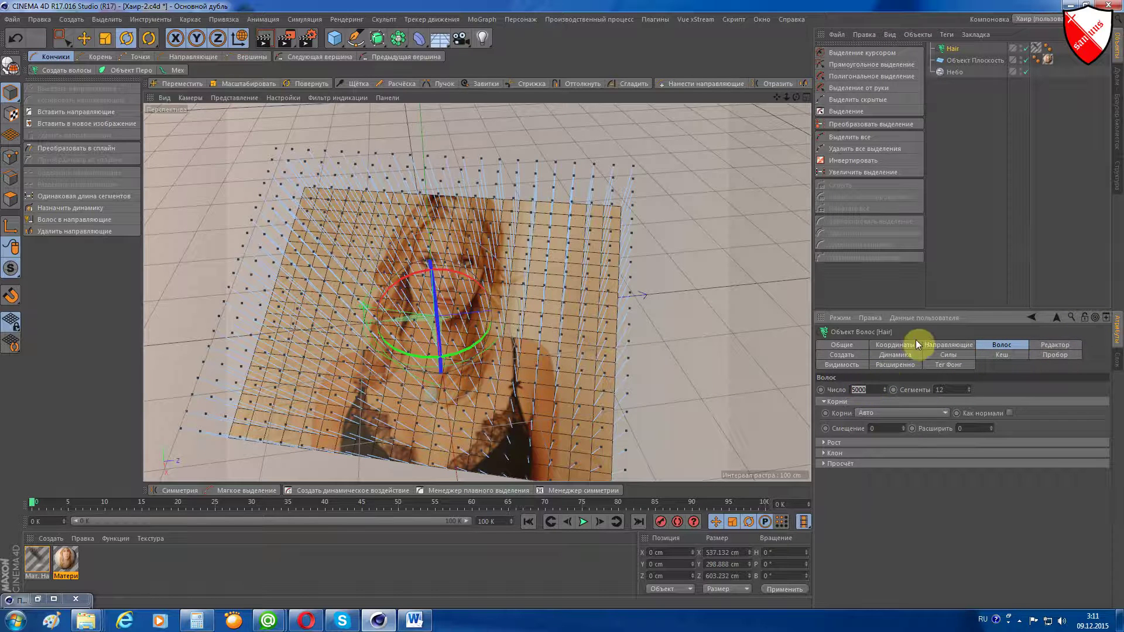
type("10")
type("0000")
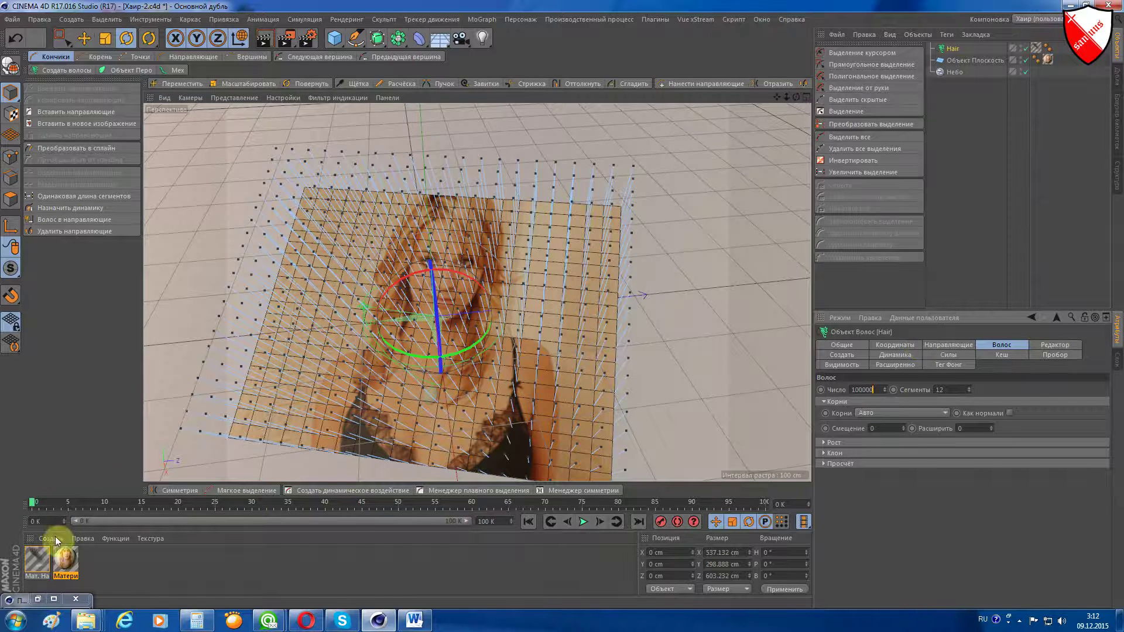
Give the hair material 19% brightness and enable its Surface colouring option.
double_click(37, 559)
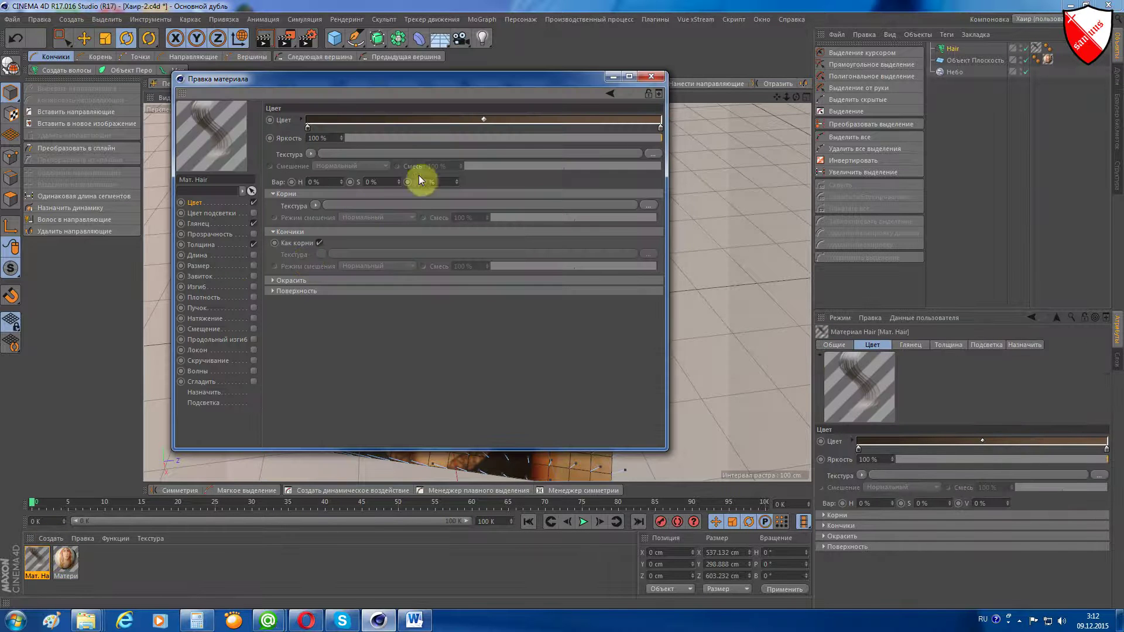
left_click_drag(633, 139, 614, 141)
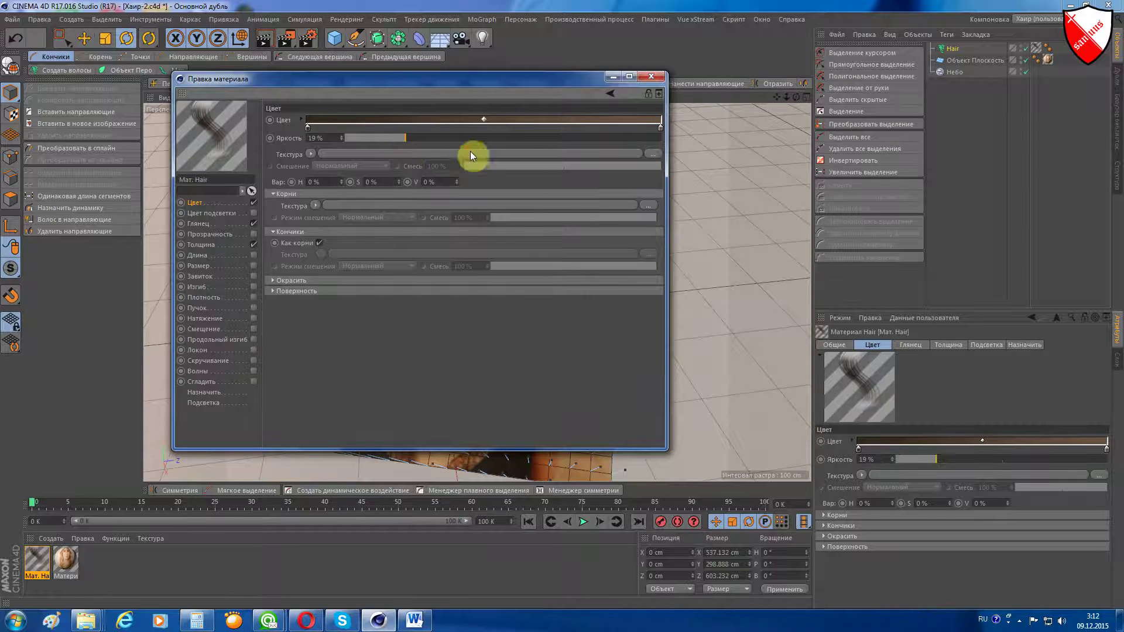
left_click(271, 291)
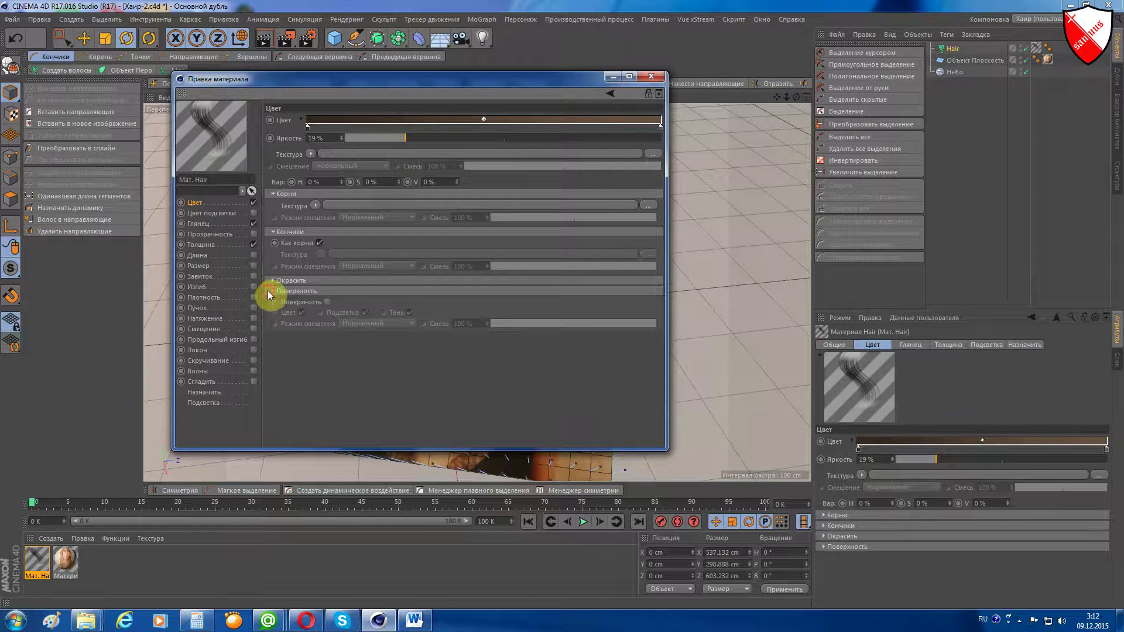
left_click(330, 304)
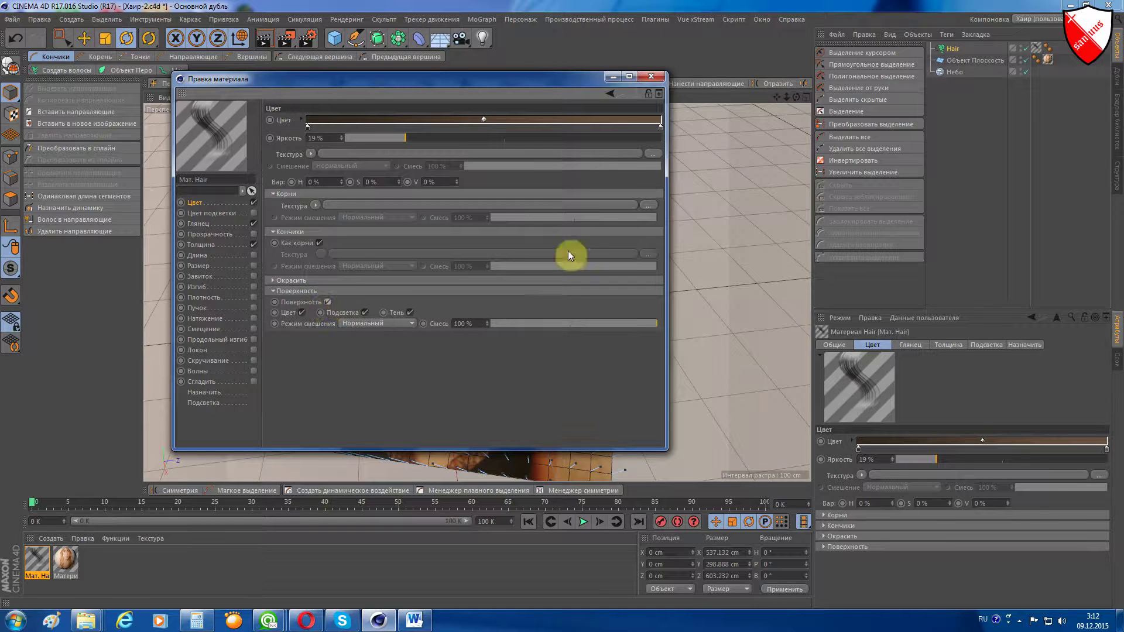
left_click(612, 77)
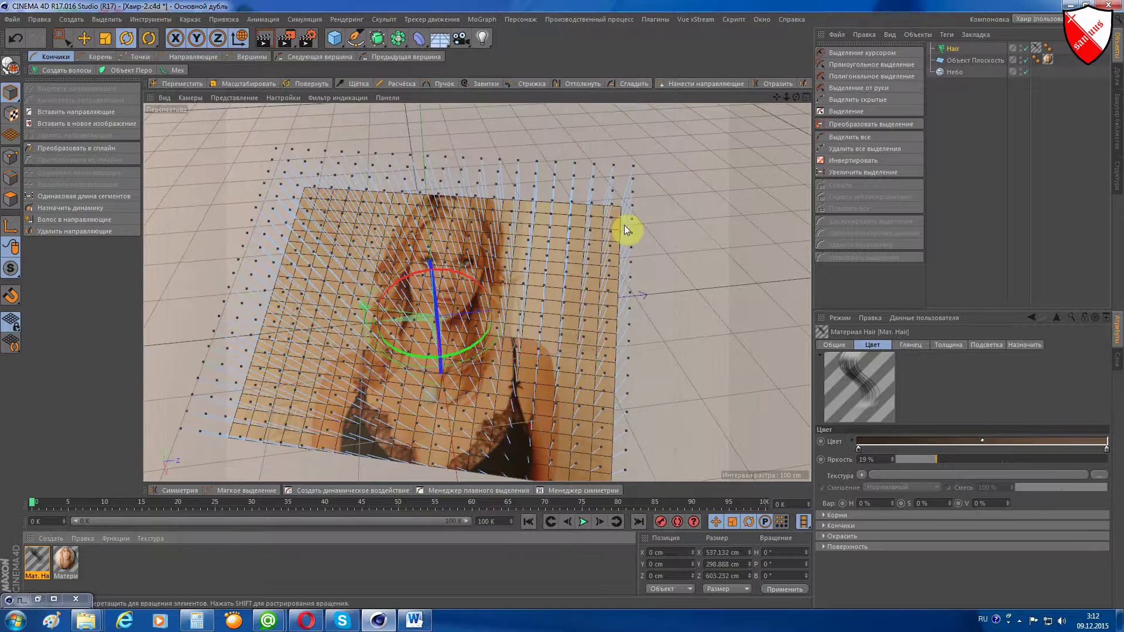
left_click(287, 40)
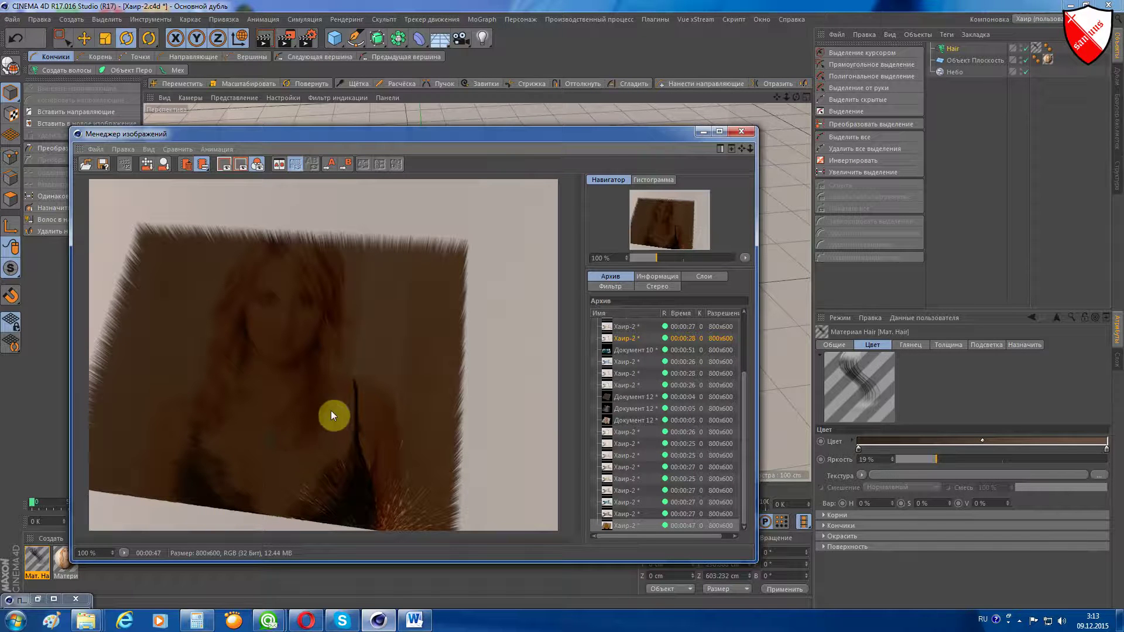
scroll(271, 440, "up", 1)
scroll(272, 441, "up", 2)
left_click_drag(272, 441, 348, 444)
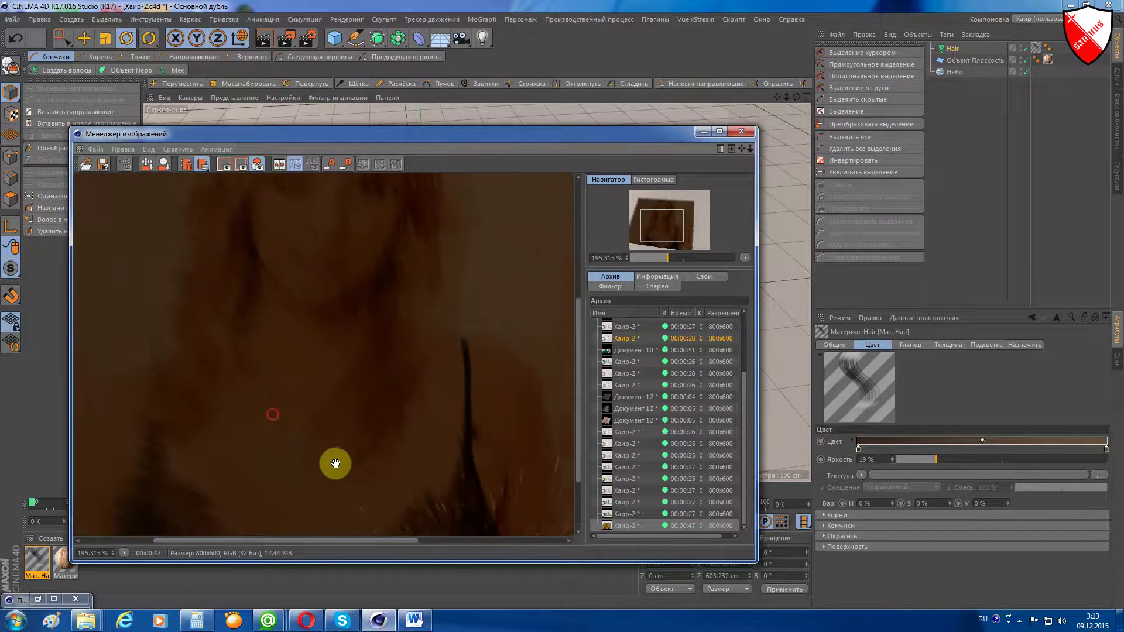
scroll(348, 444, "down", 2)
scroll(396, 413, "down", 1)
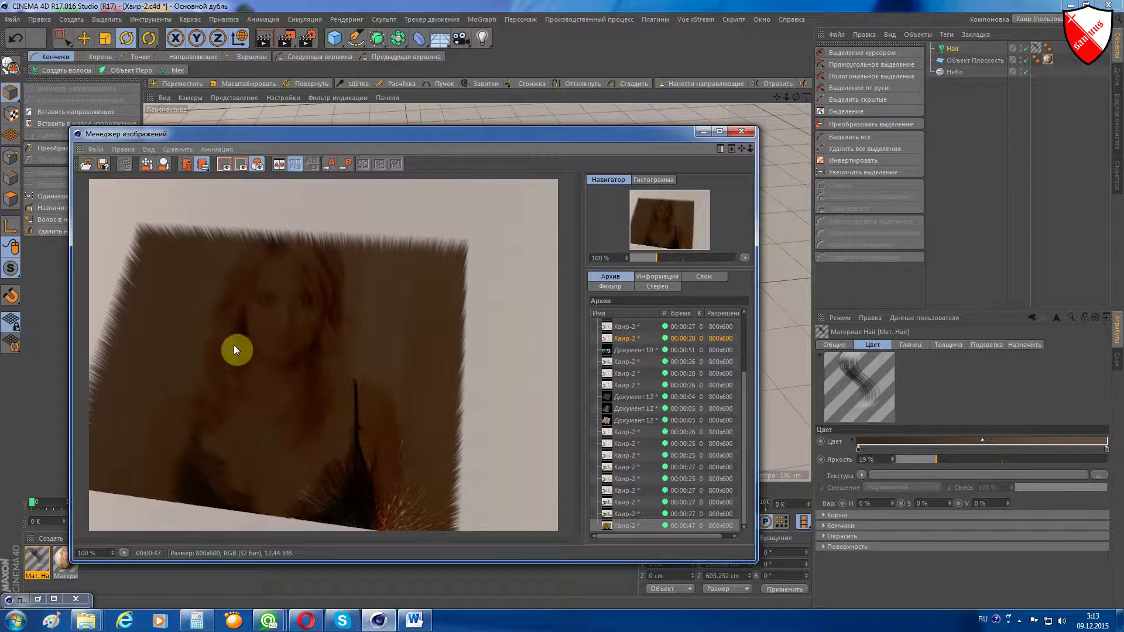
left_click(741, 131)
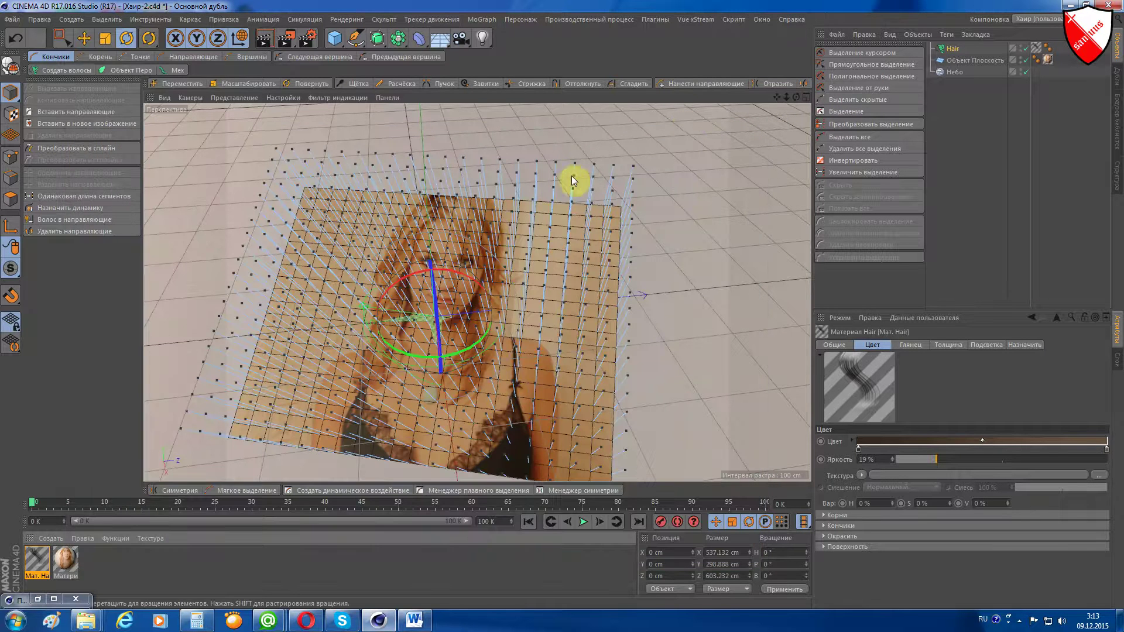
Rotate the hair and plane to about H 54.8°, P 19.4°, B -27.2°.
left_click_drag(446, 313, 431, 265)
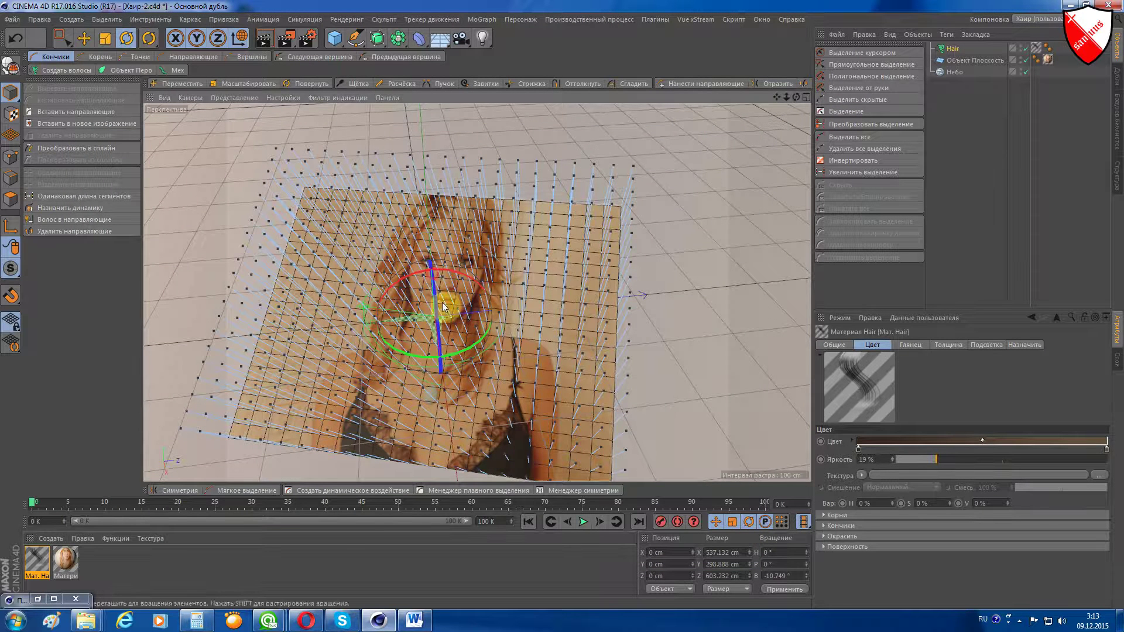
left_click(942, 61)
left_click_drag(440, 302, 449, 305)
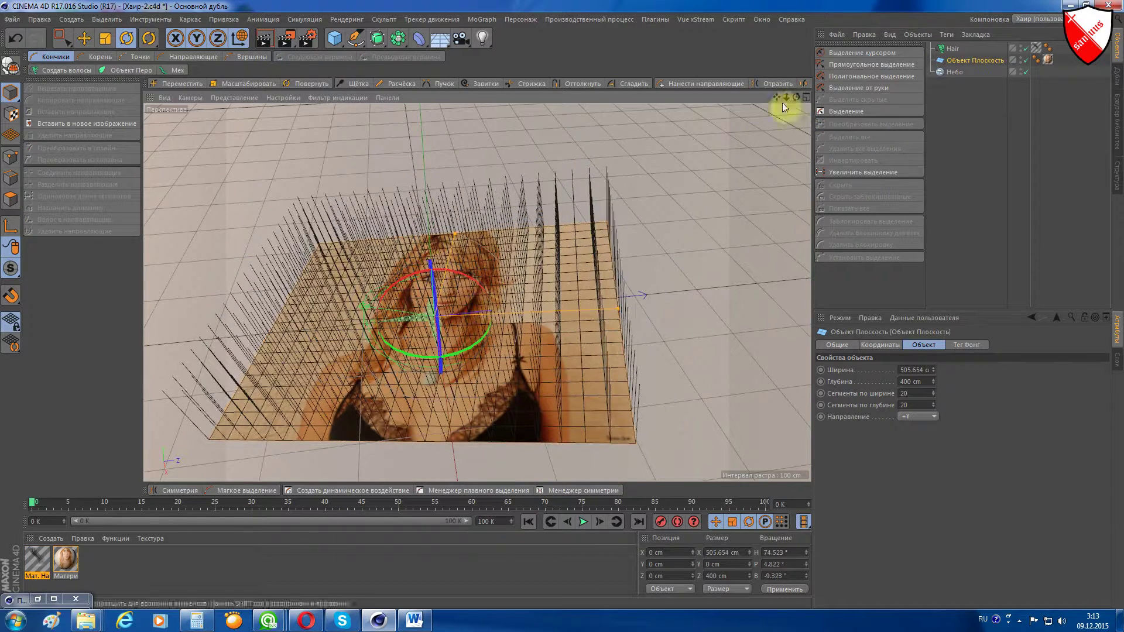
mouse_move(796, 97)
left_mouse_down()
mouse_move(761, 117)
mouse_move(778, 112)
left_mouse_up()
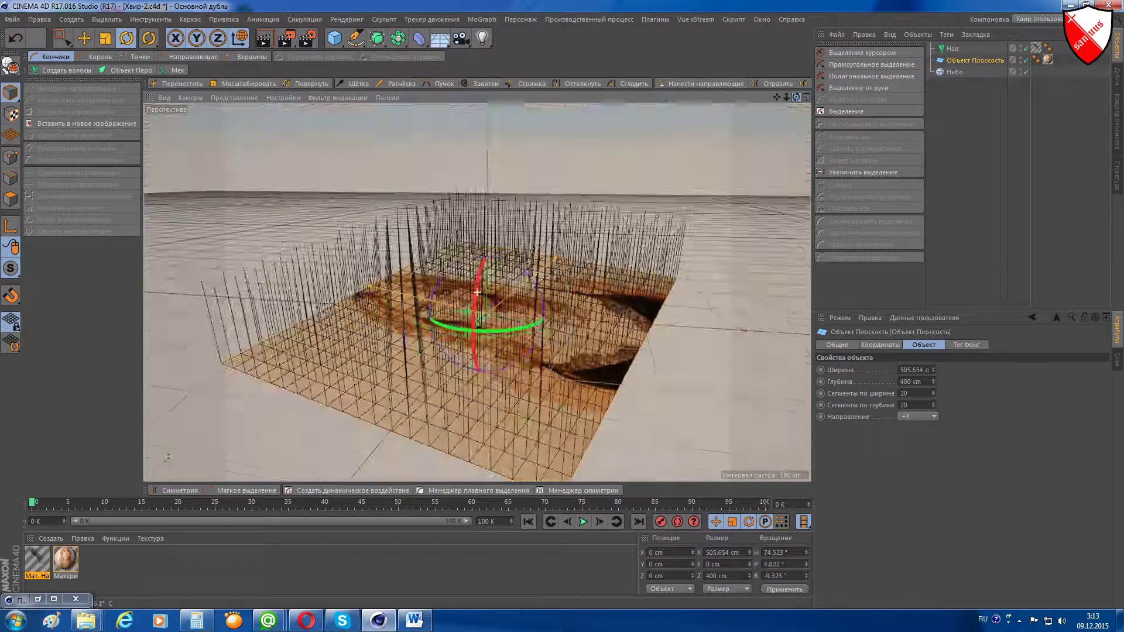
mouse_move(478, 291)
left_mouse_down()
mouse_move(457, 364)
mouse_move(502, 314)
mouse_move(475, 298)
left_mouse_up()
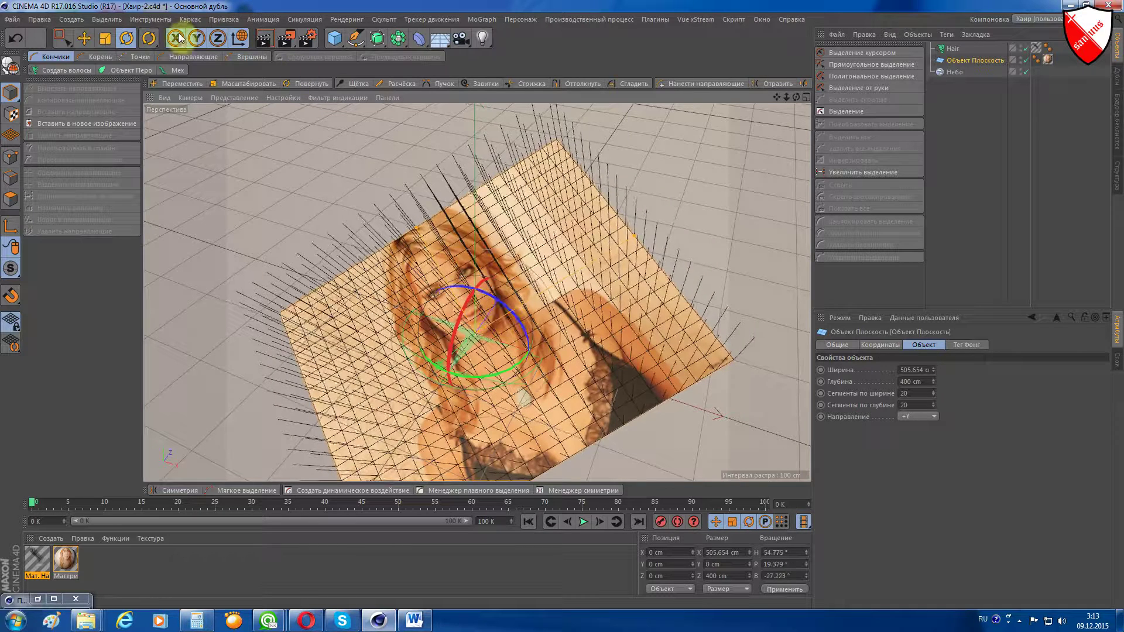
Brush-comb the hair guides into curves across the portrait and along its lower edge.
left_click(353, 83)
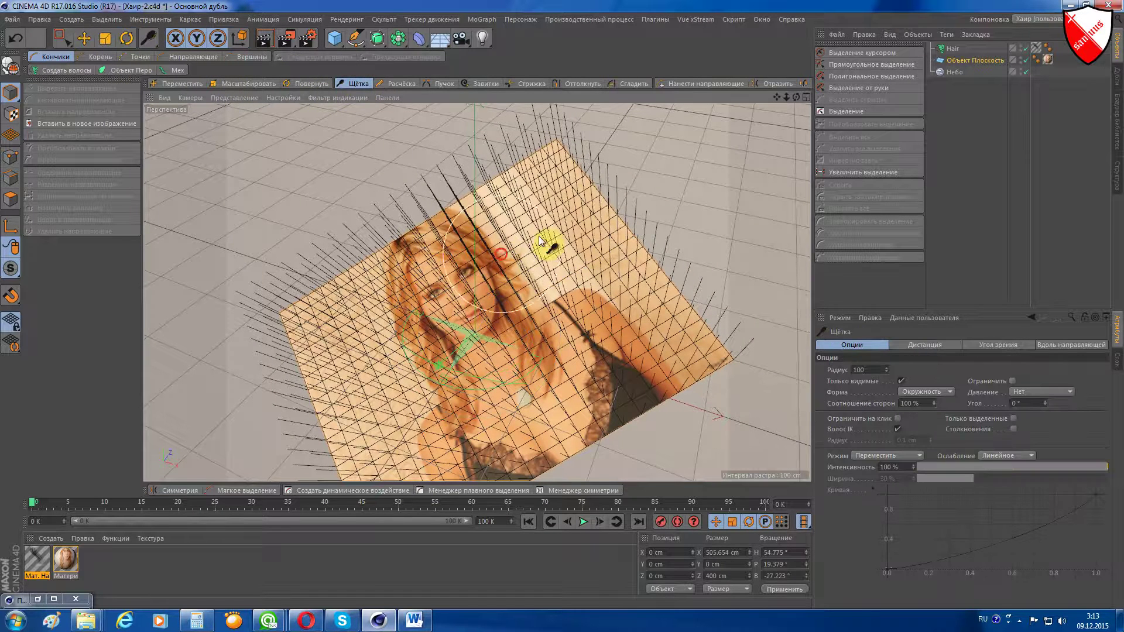
left_click(950, 49)
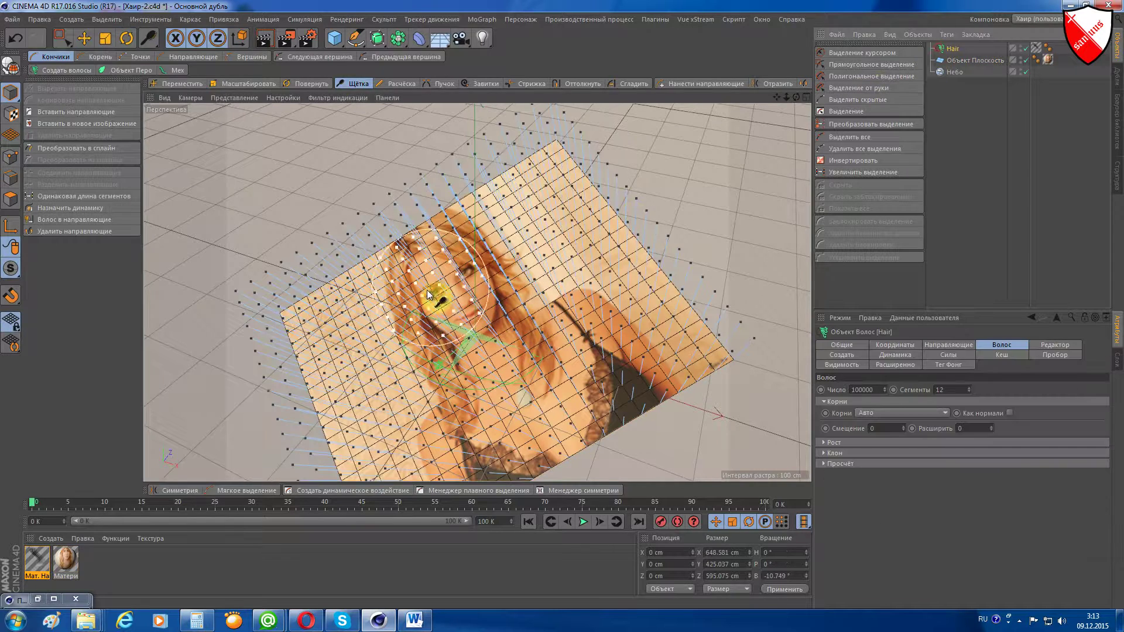
mouse_move(491, 199)
left_mouse_down()
mouse_move(527, 143)
mouse_move(529, 226)
mouse_move(592, 334)
mouse_move(712, 303)
mouse_move(564, 268)
mouse_move(354, 244)
mouse_move(290, 331)
mouse_move(342, 280)
mouse_move(310, 371)
mouse_move(393, 492)
mouse_move(447, 466)
mouse_move(473, 408)
left_mouse_up()
scroll(473, 408, "down", 3)
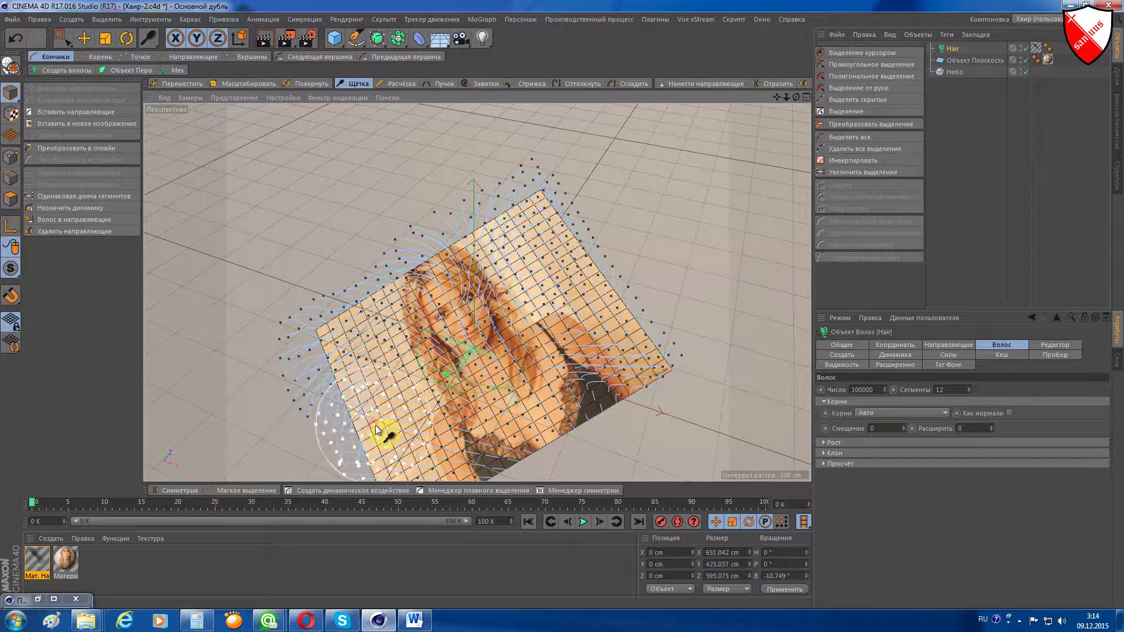
left_click_drag(782, 104, 761, 152)
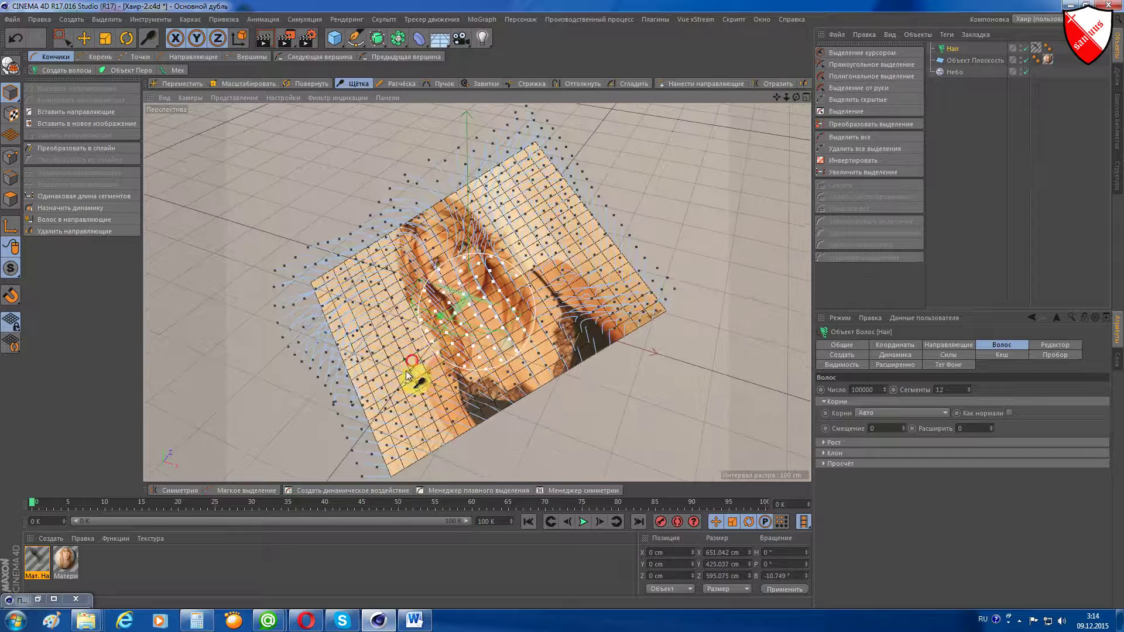
mouse_move(414, 376)
left_mouse_down()
mouse_move(421, 446)
mouse_move(469, 430)
mouse_move(477, 372)
mouse_move(589, 322)
mouse_move(690, 295)
left_mouse_up()
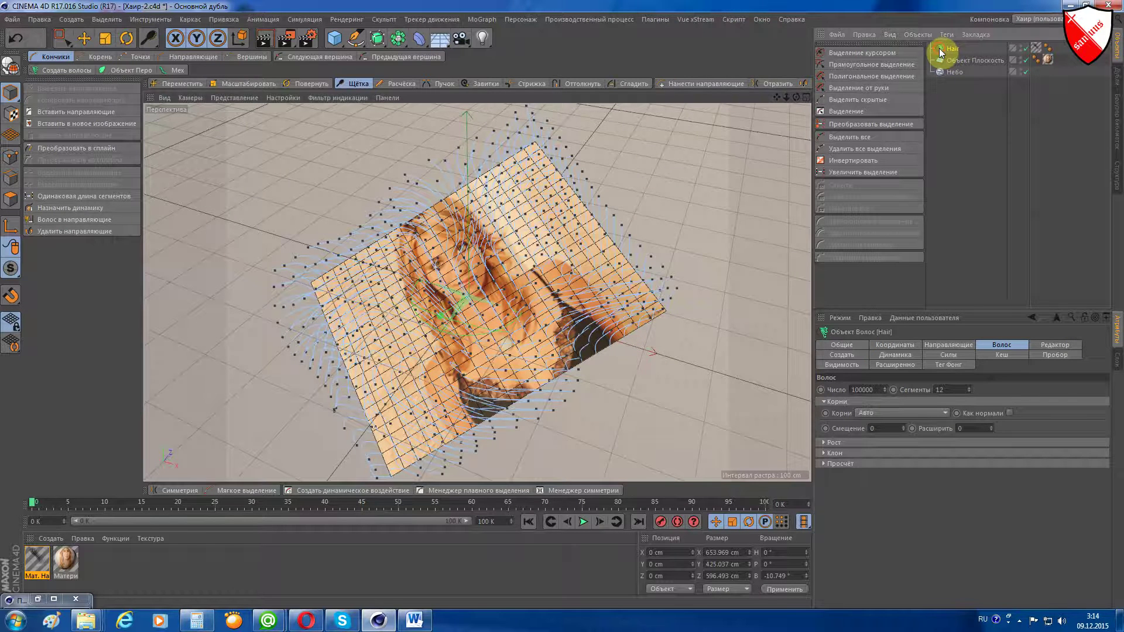
Apply the hair object's Dynamics Relax twice to smooth the combed guides.
left_click(896, 355)
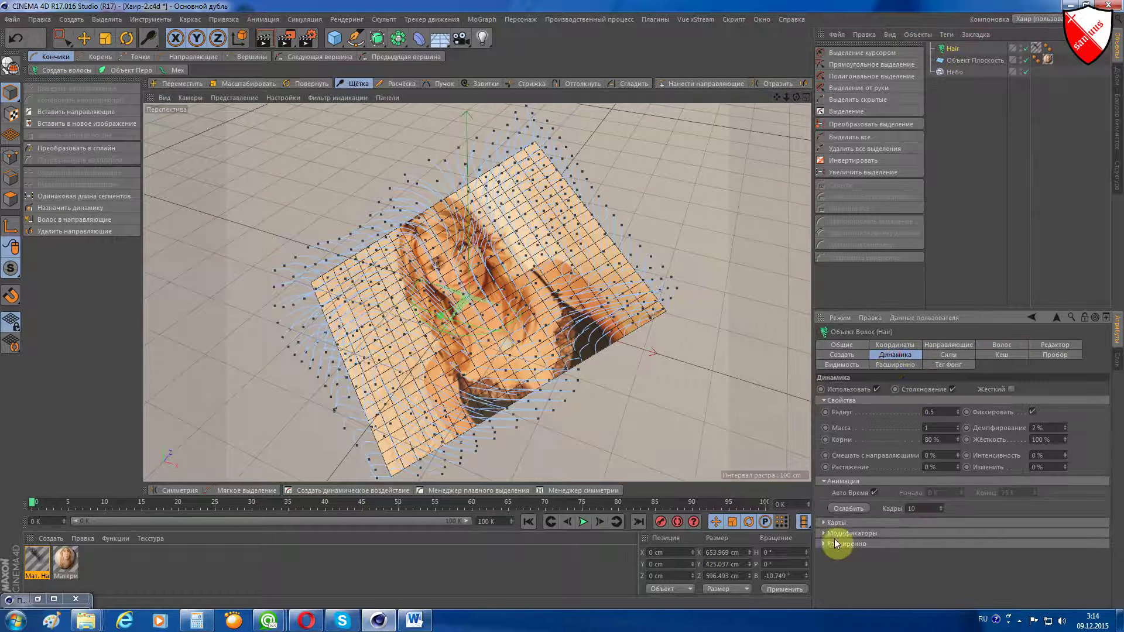
left_click(841, 510)
left_click(841, 510)
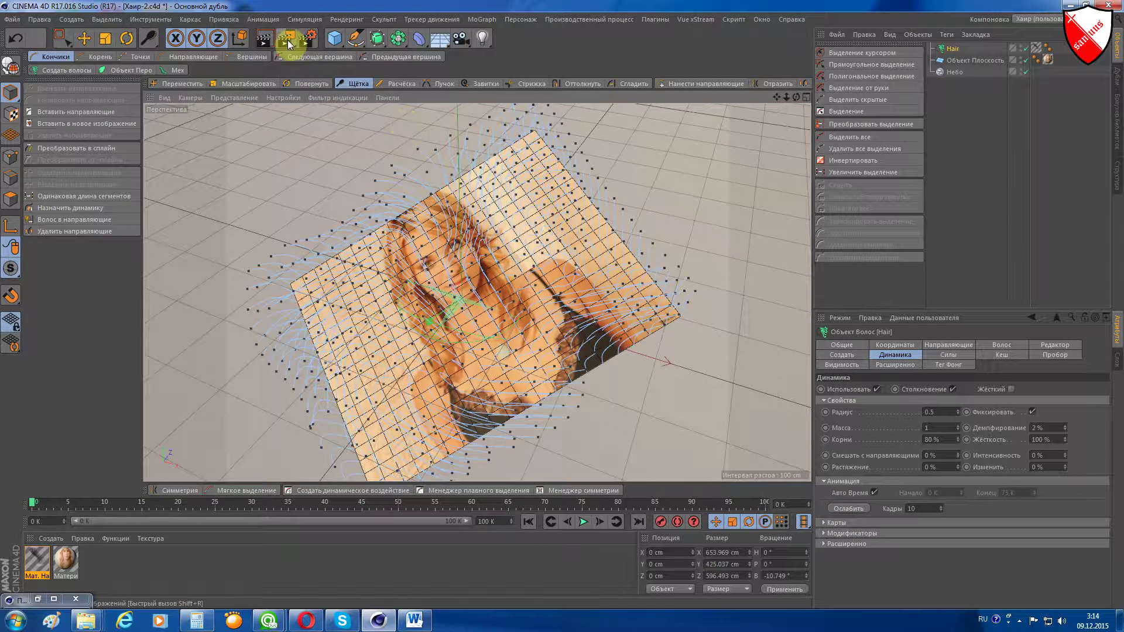
Render the combed, photo-coloured hair plane to the Picture Viewer.
left_click(287, 39)
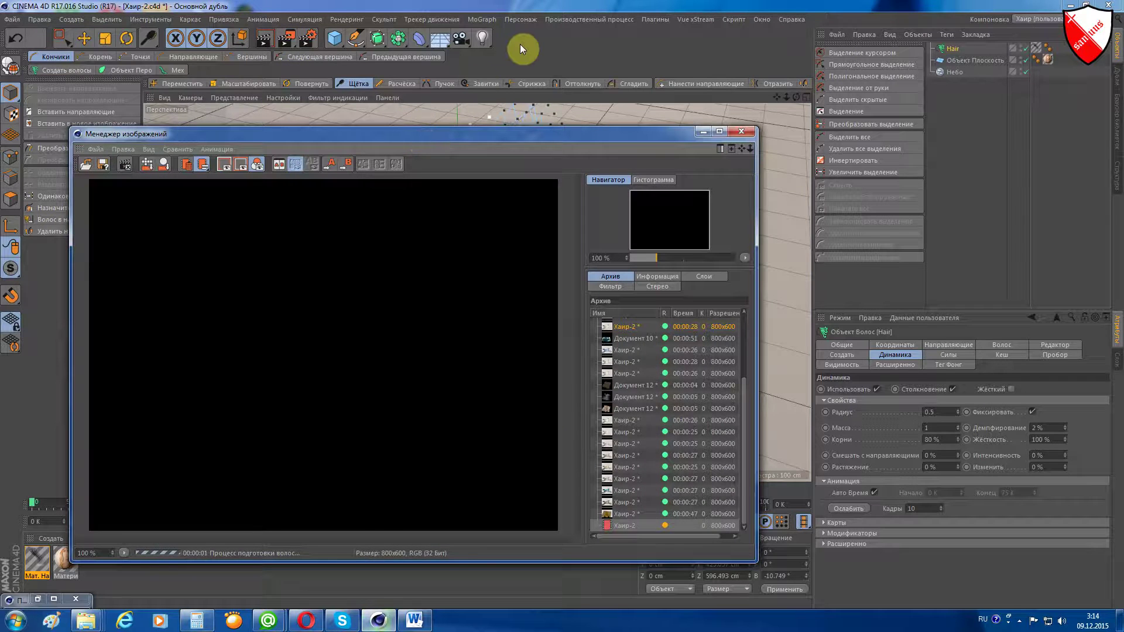